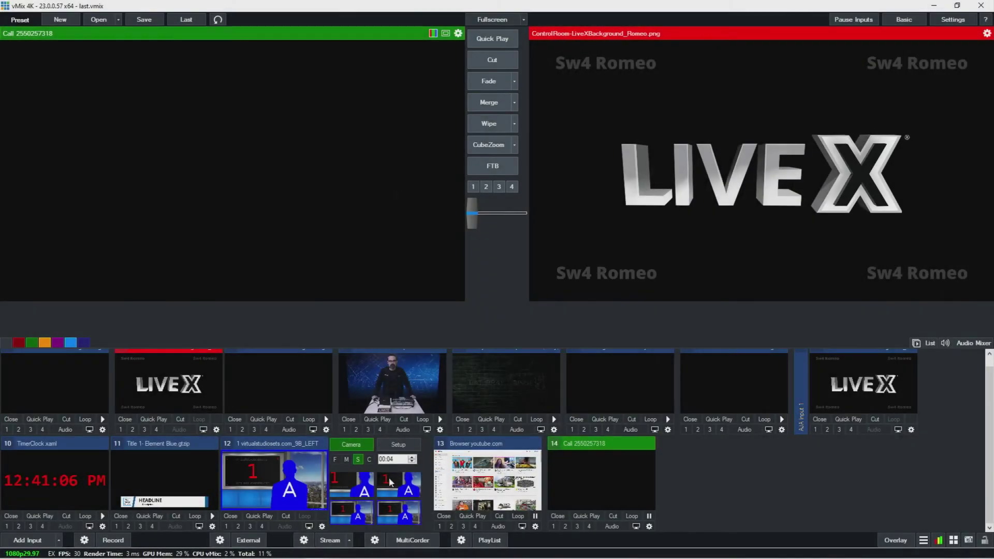
Load the Browser youtube.com input 13 into Preview, then begin adding a new input.
click(512, 463)
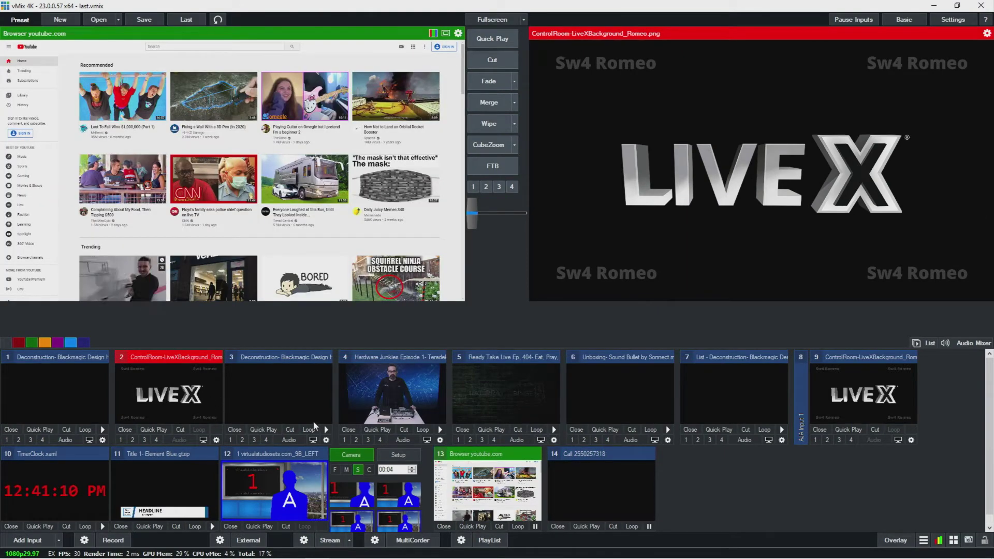
scroll(497, 450, down, 1)
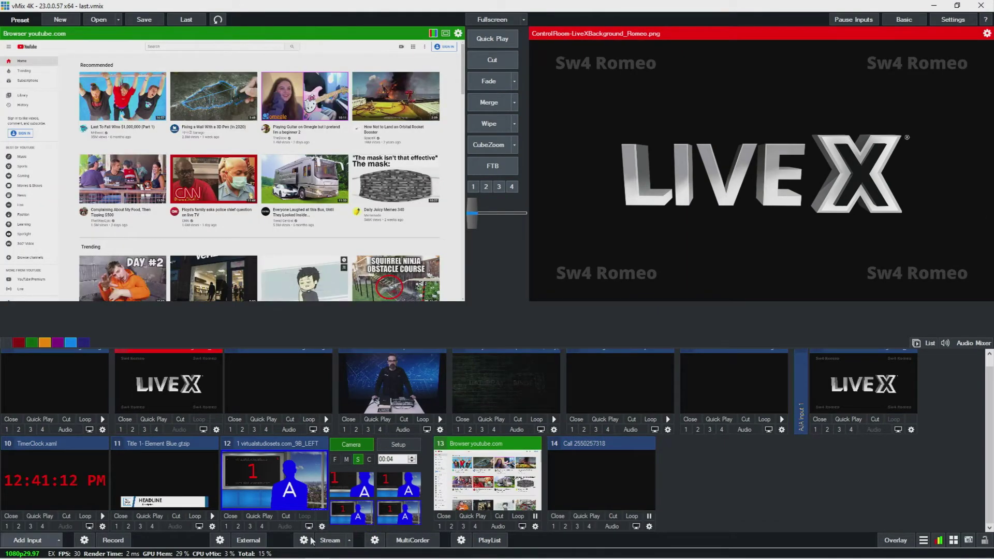
click(27, 540)
Add a bright green Colour input 15 and transition it to Output.
click(245, 312)
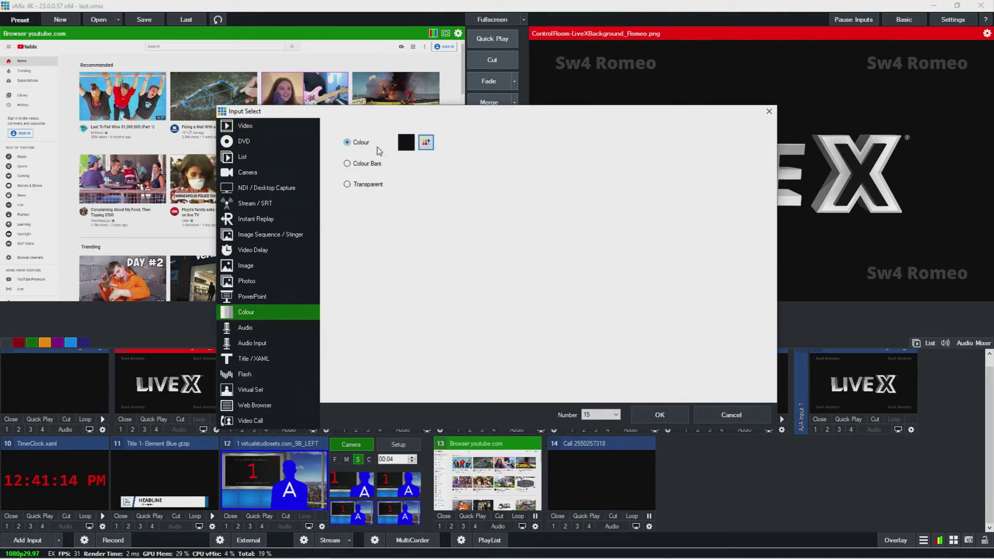
click(433, 147)
click(476, 184)
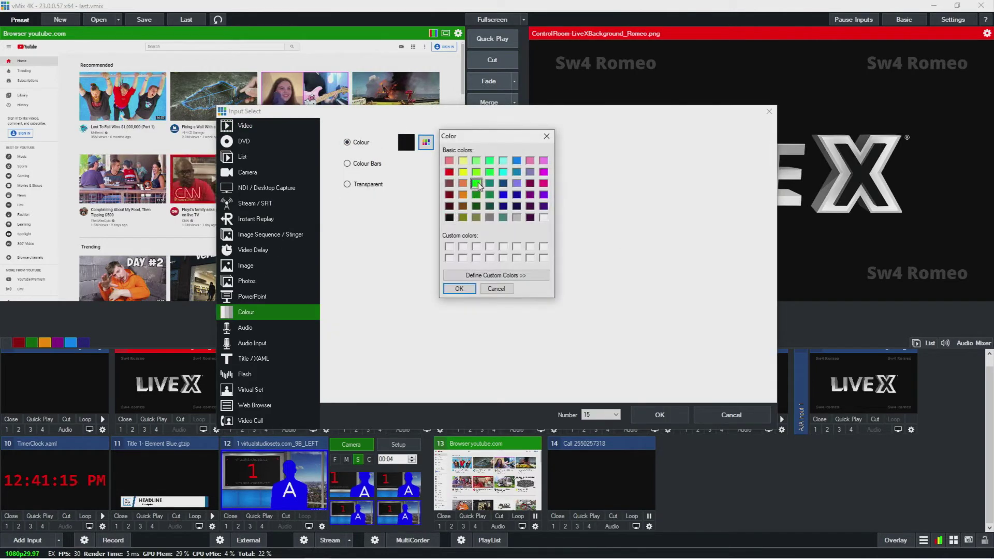
click(459, 288)
click(657, 415)
click(725, 449)
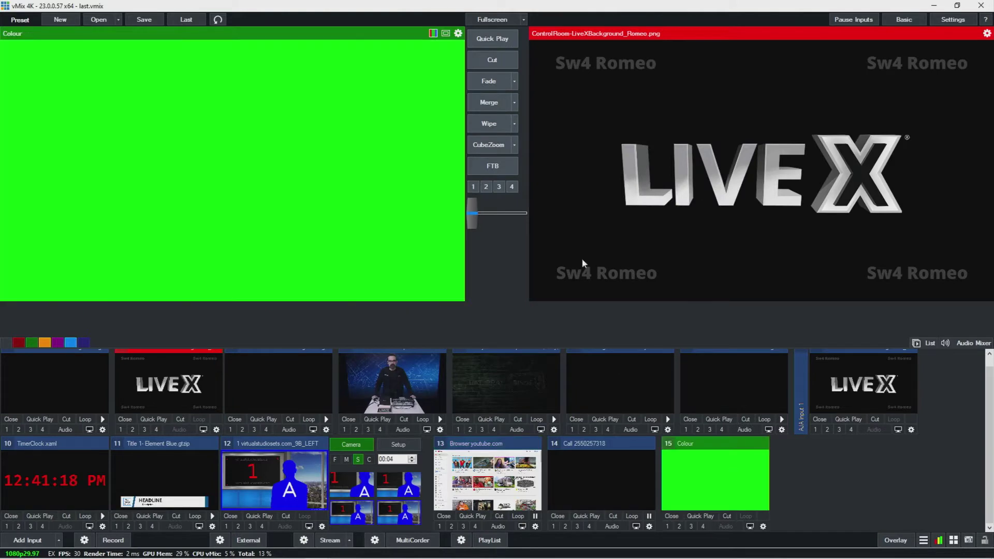
key(space)
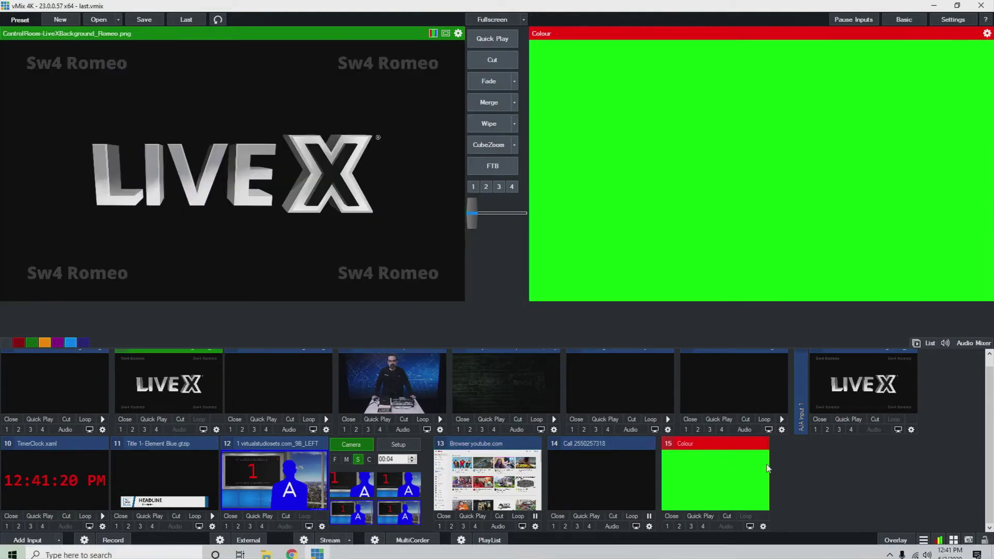
Try several category colours on Colour input 15, settle on blue, and close its settings.
click(763, 527)
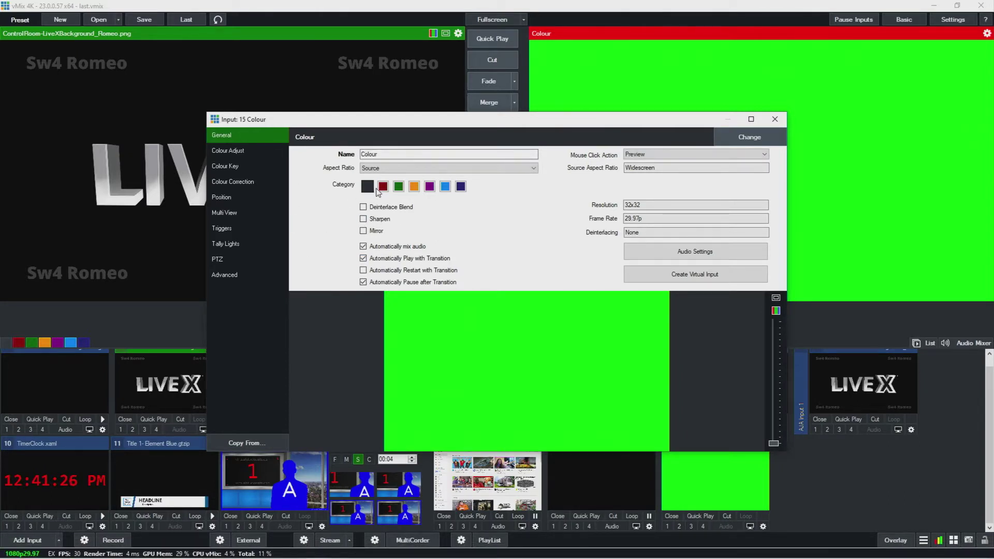
click(398, 186)
click(413, 187)
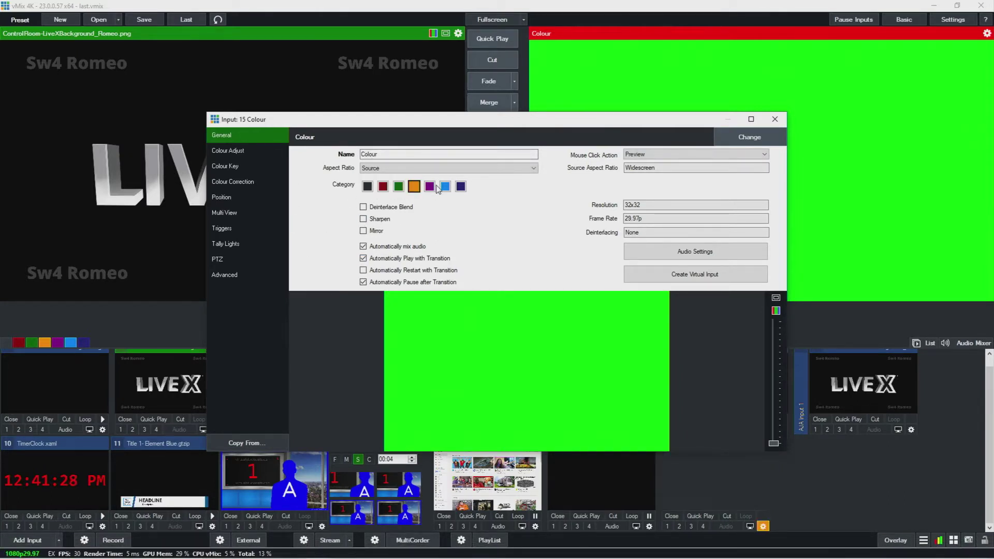
click(429, 186)
click(460, 186)
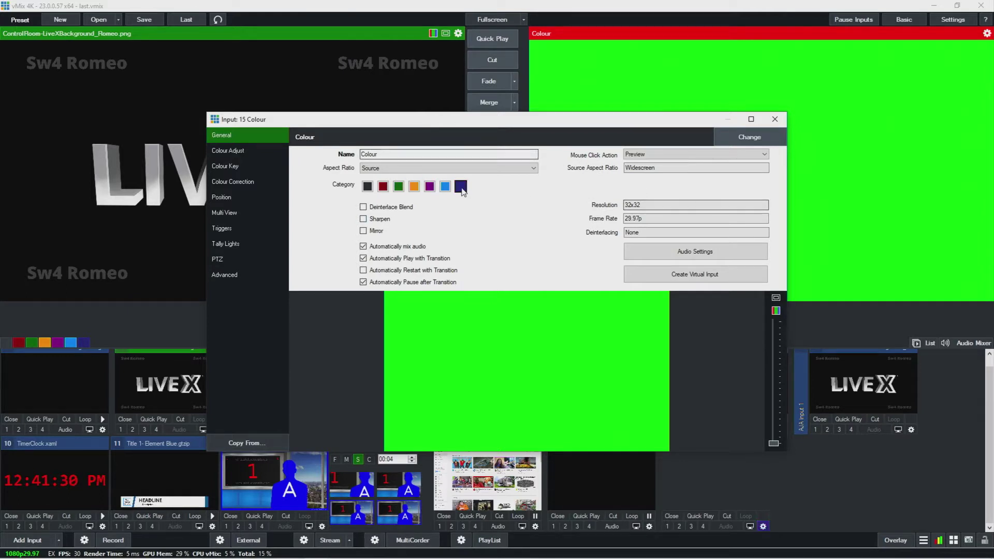
click(368, 188)
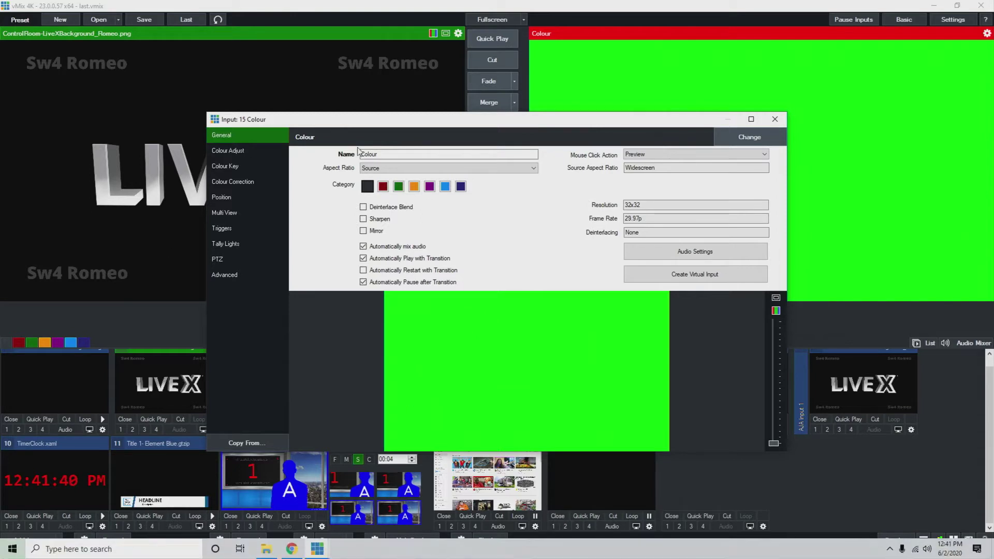
click(384, 189)
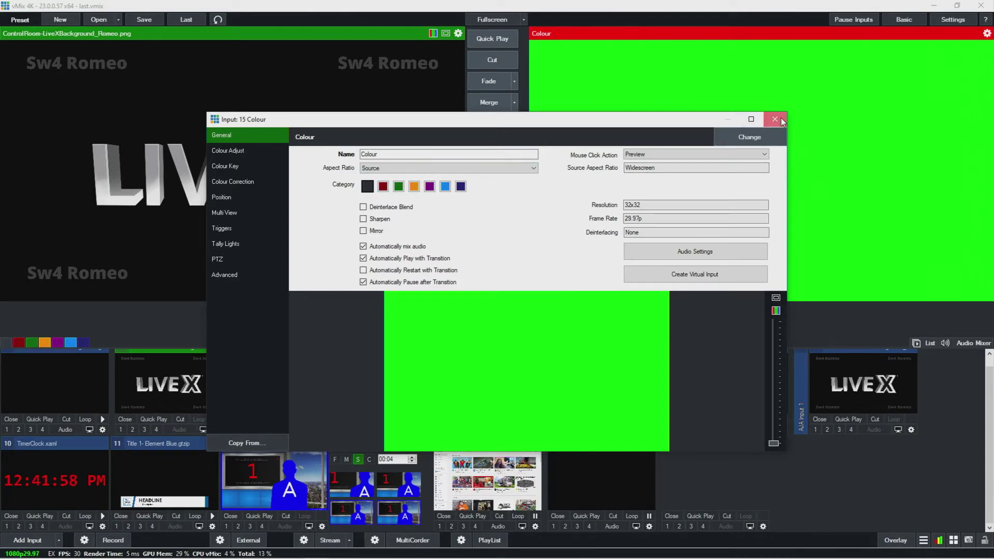
click(774, 119)
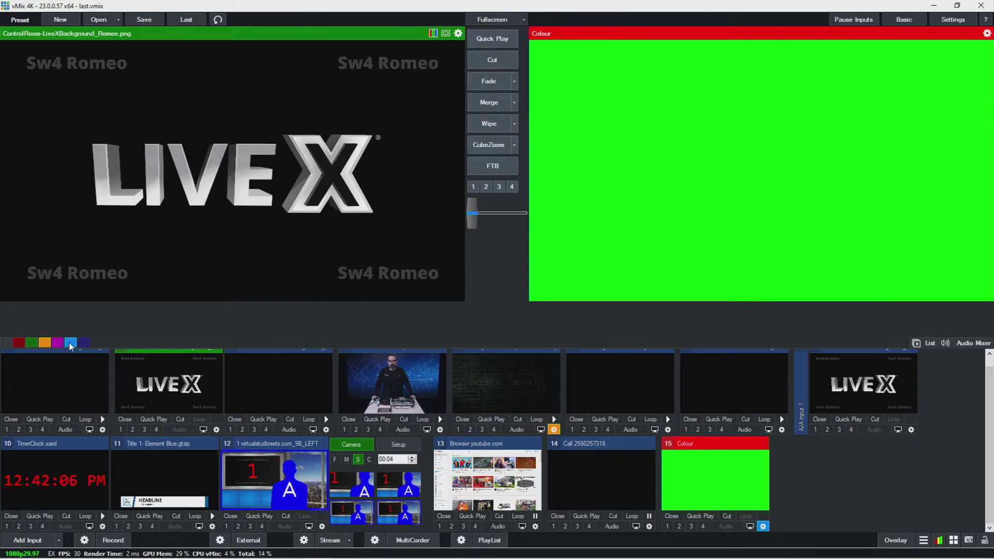
Tag input 1 blue and input 4 purple, then filter the list by red, orange and blue.
drag(71, 342, 48, 401)
scroll(33, 384, up, 1)
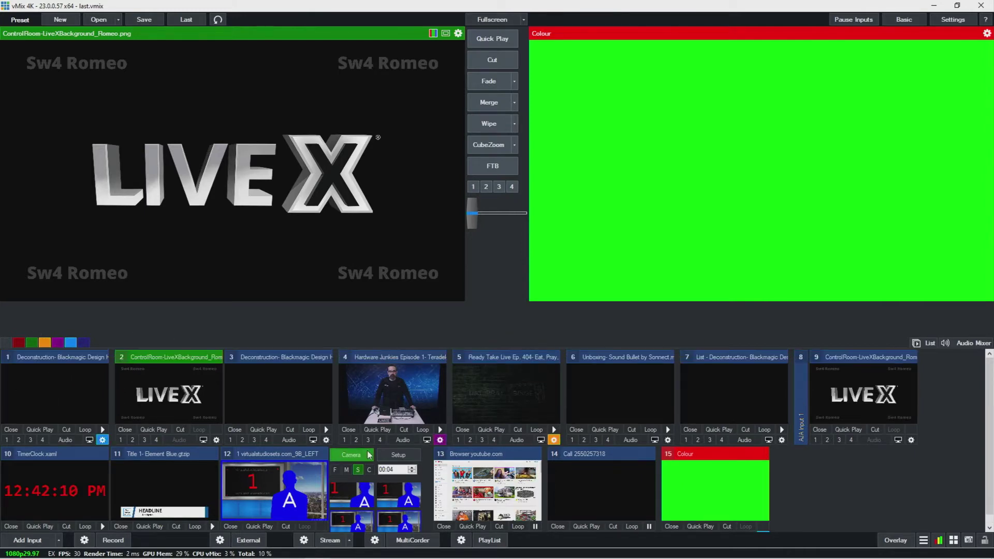
click(20, 343)
click(44, 344)
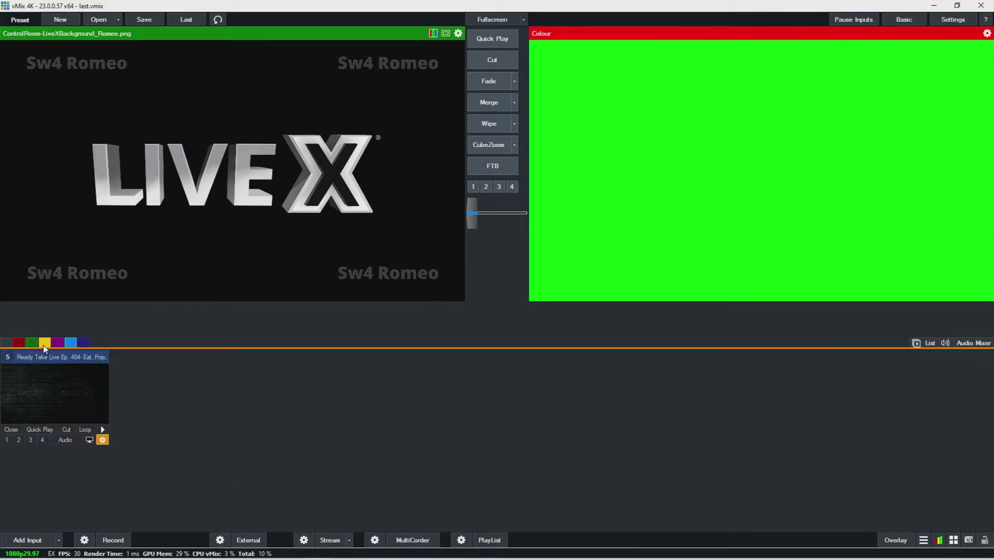
click(69, 343)
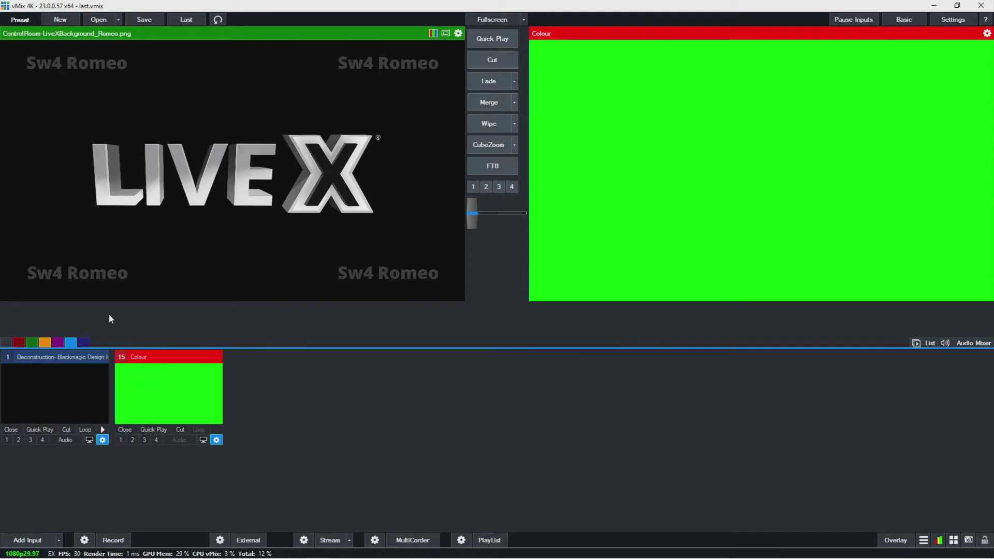
Name the green category ASSETS, filter by it, then show all inputs again.
right_click(31, 343)
click(427, 248)
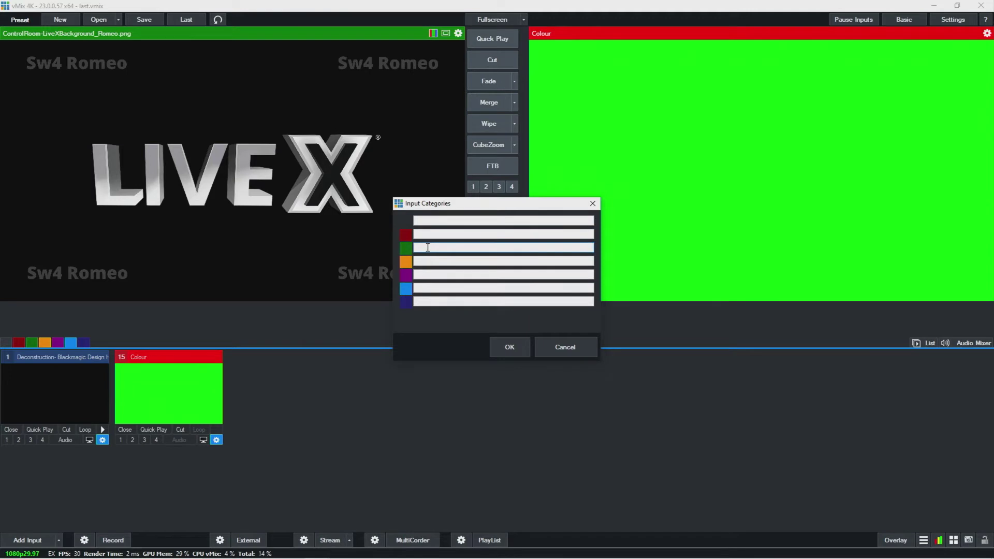
text(ASSETS)
click(498, 345)
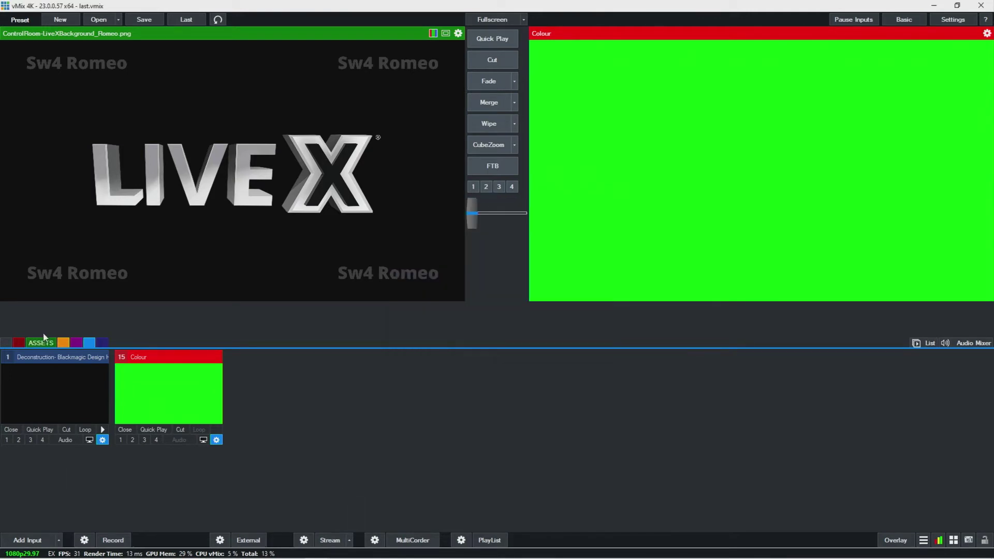
click(42, 343)
click(15, 346)
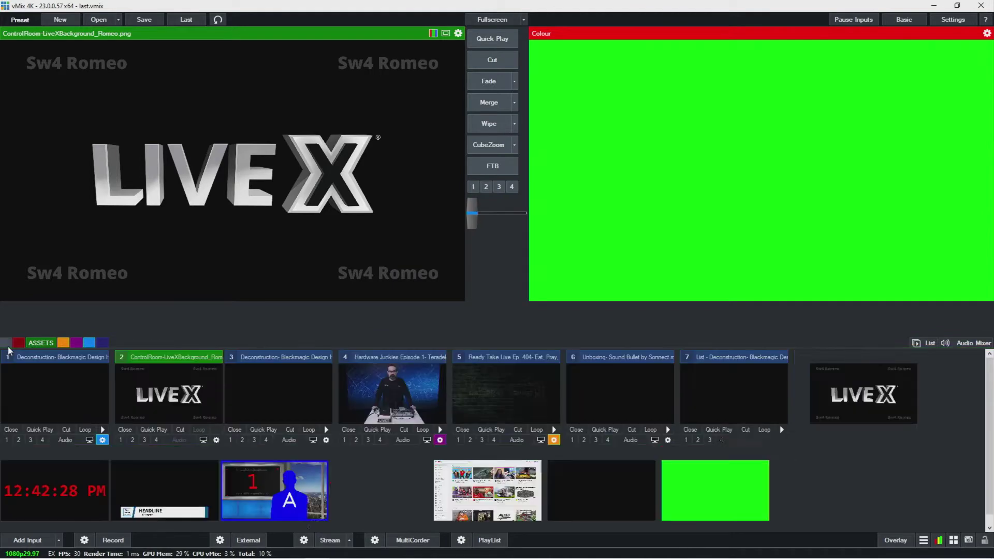
scroll(525, 457, up, 1)
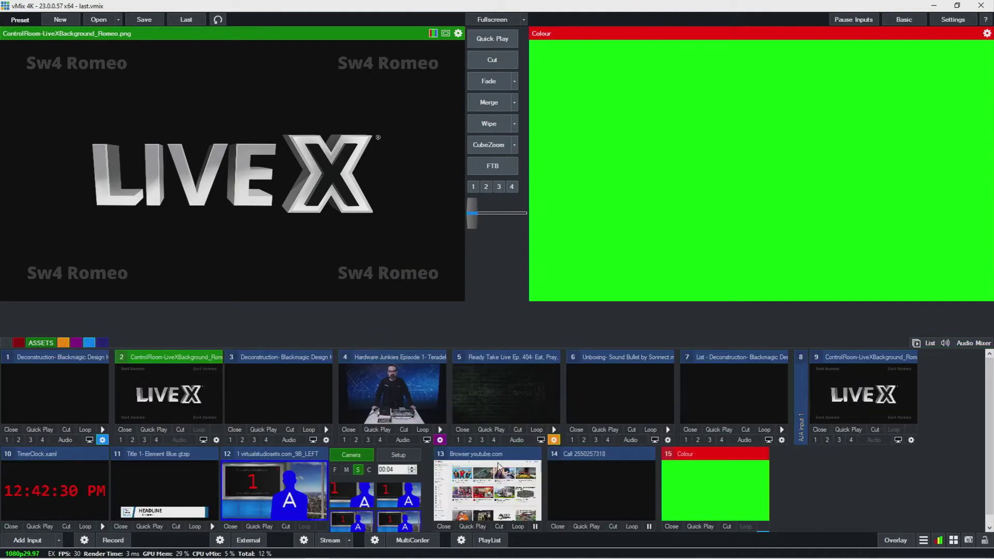
Show the audio mixer beside the inputs and enlarge that area.
click(961, 343)
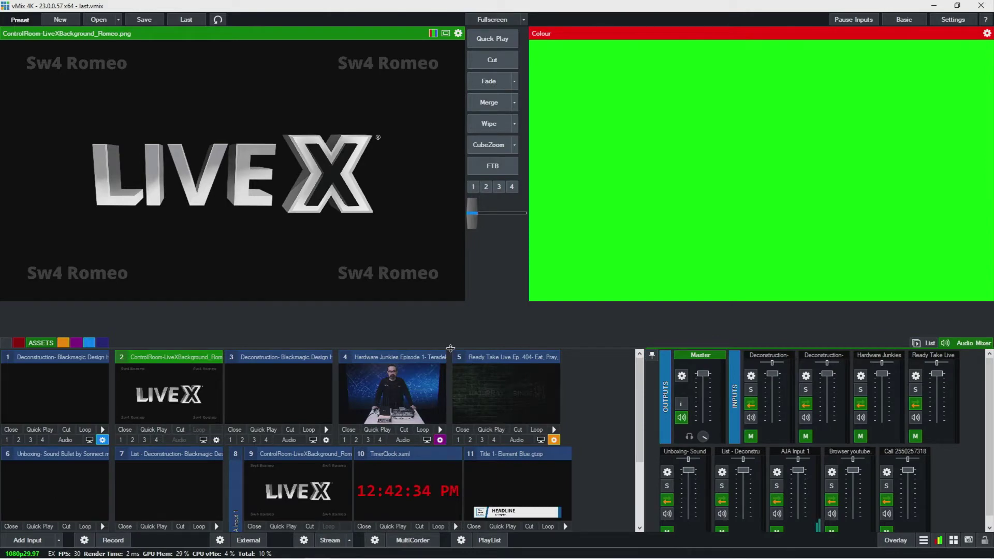
drag(451, 349, 548, 324)
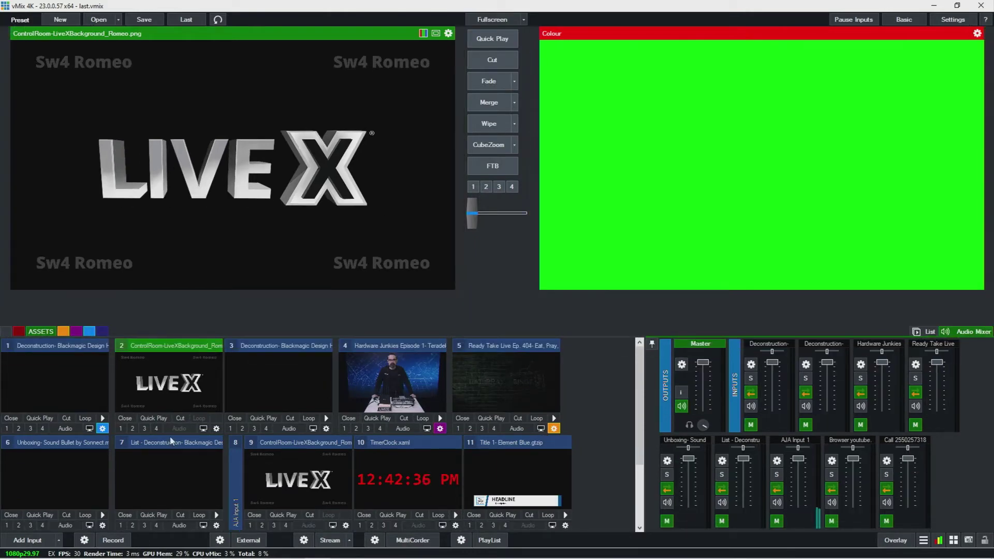
scroll(258, 450, down, 2)
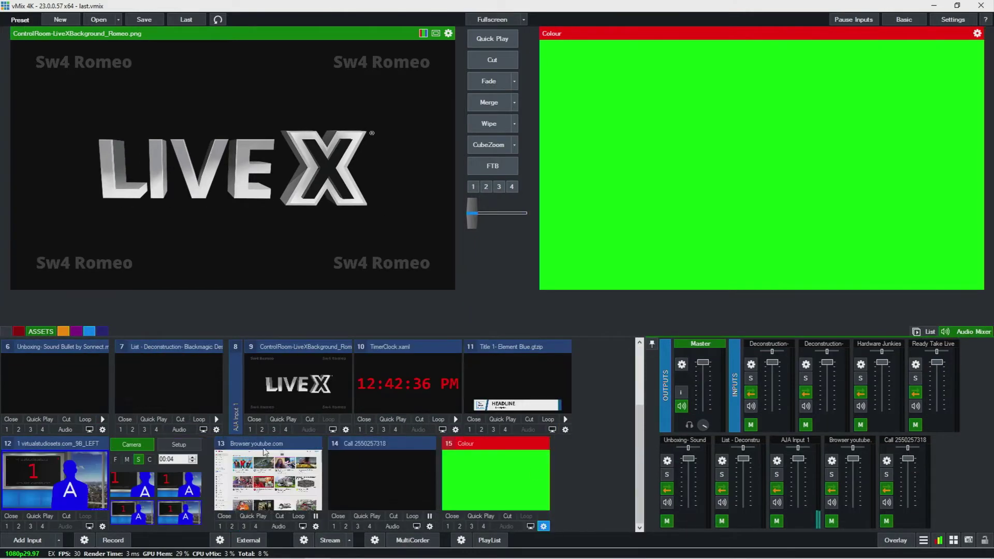
Set Colour input 15's aspect ratio to Widescreen, leaving click action, sharpen and mirror unchanged.
click(542, 526)
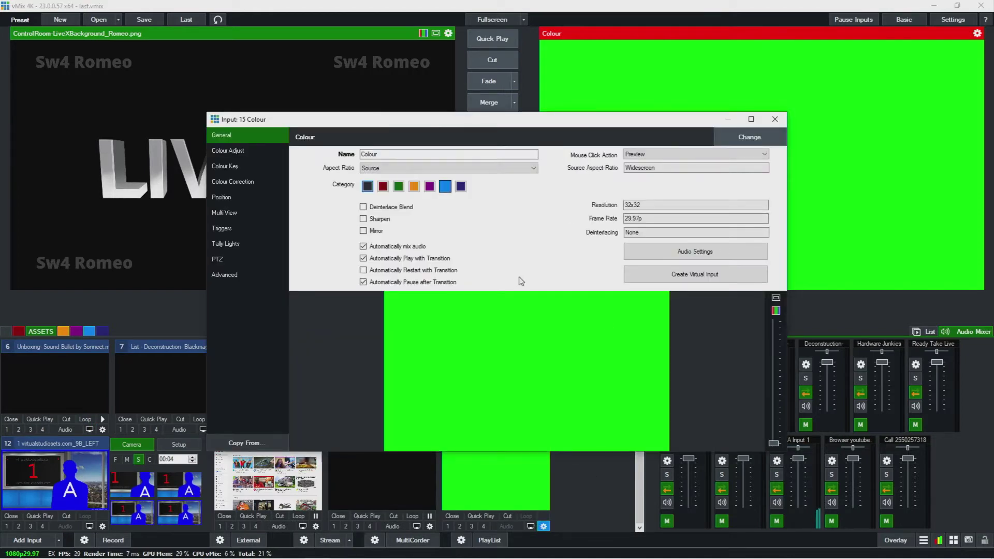
click(386, 168)
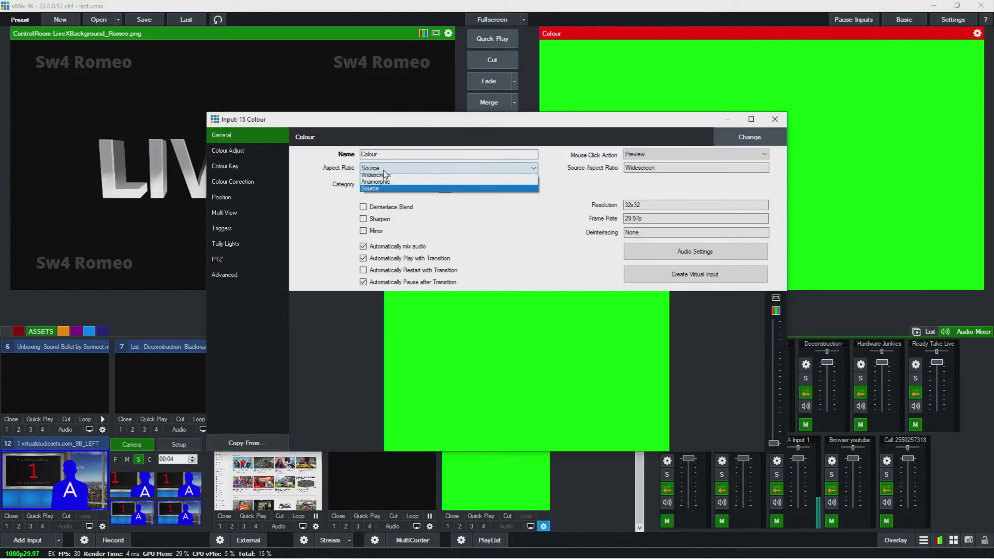
click(378, 185)
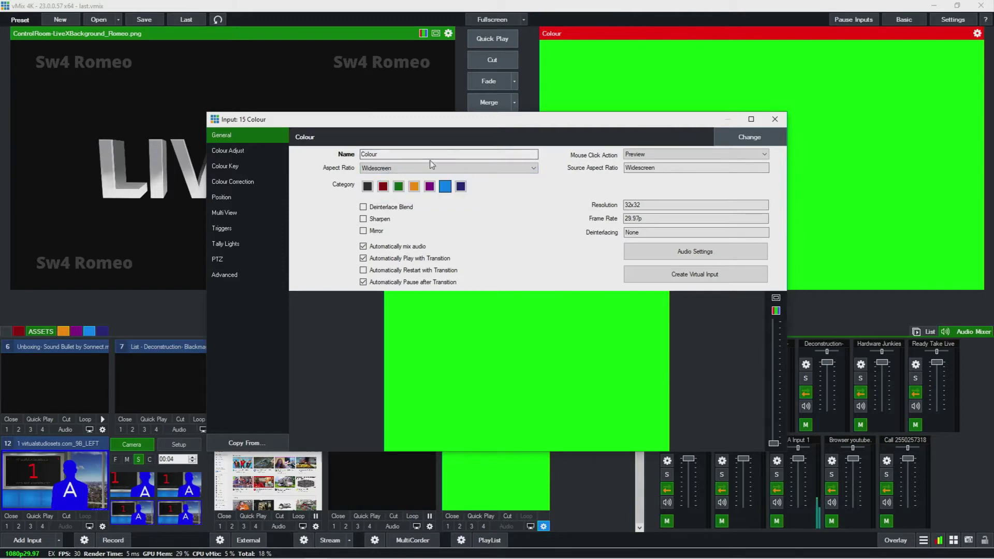
click(668, 154)
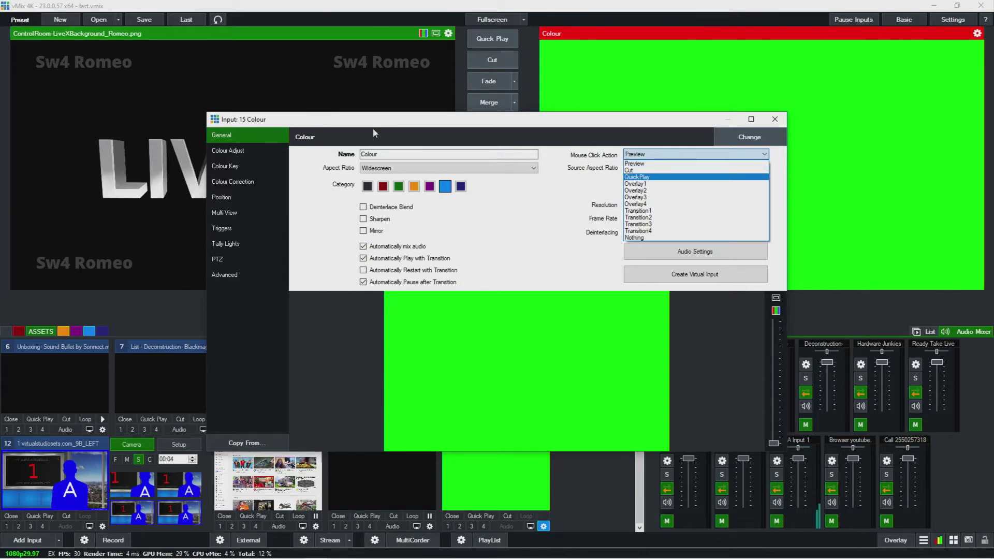
click(513, 206)
click(385, 220)
click(378, 232)
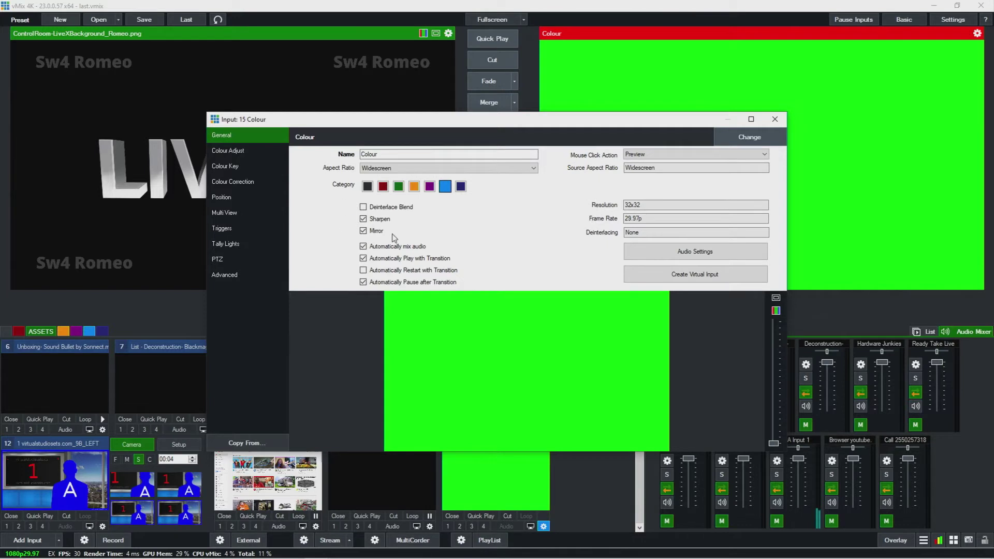
click(379, 232)
click(386, 220)
Enable Automatically Restart with Transition for the input and close its settings window.
click(413, 273)
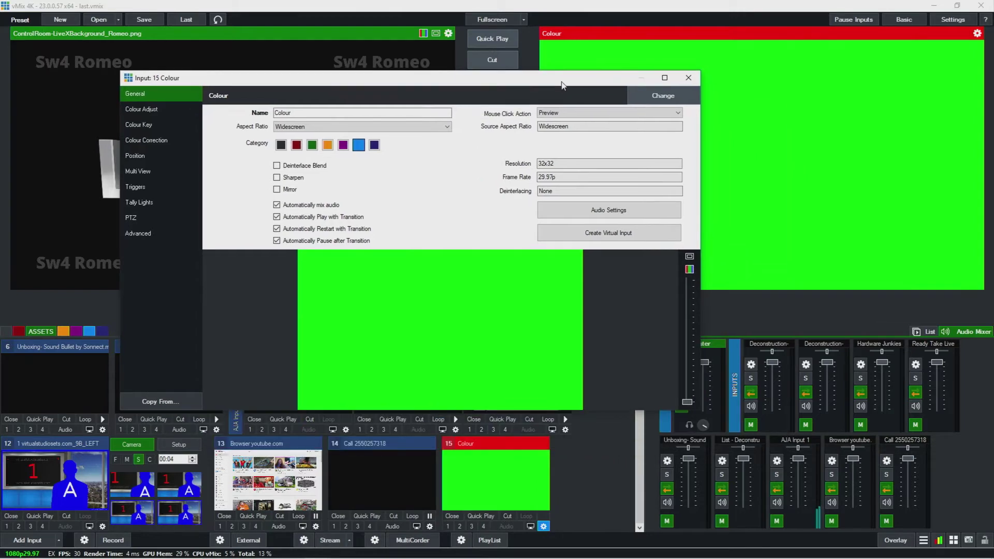
drag(651, 124, 564, 82)
click(688, 77)
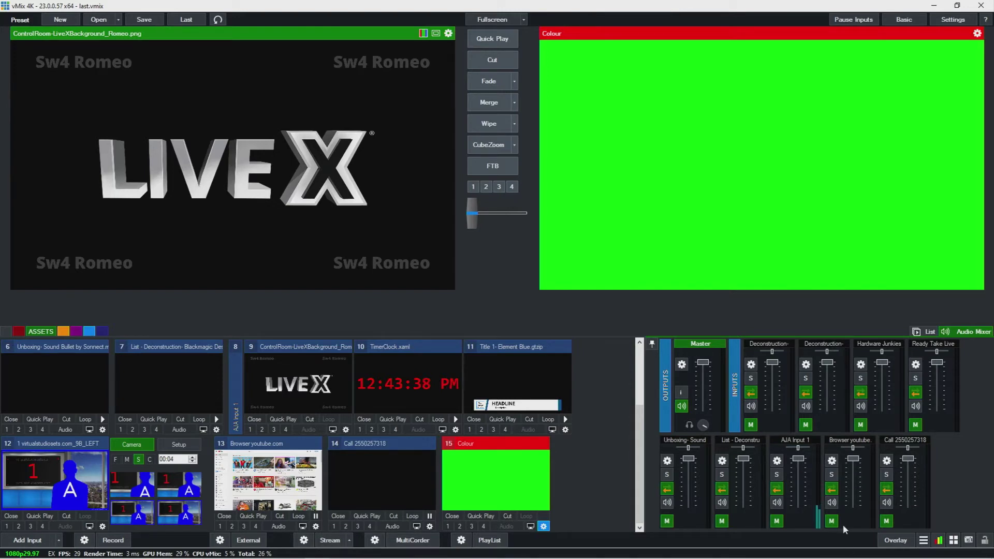
In the Browser youtube audio settings, keep the channel mode on All.
click(831, 460)
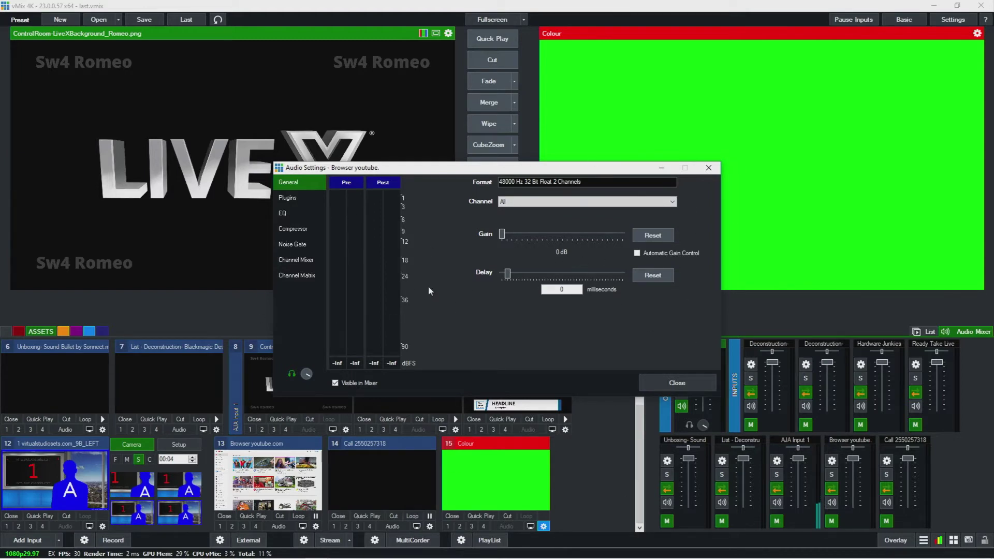
click(539, 202)
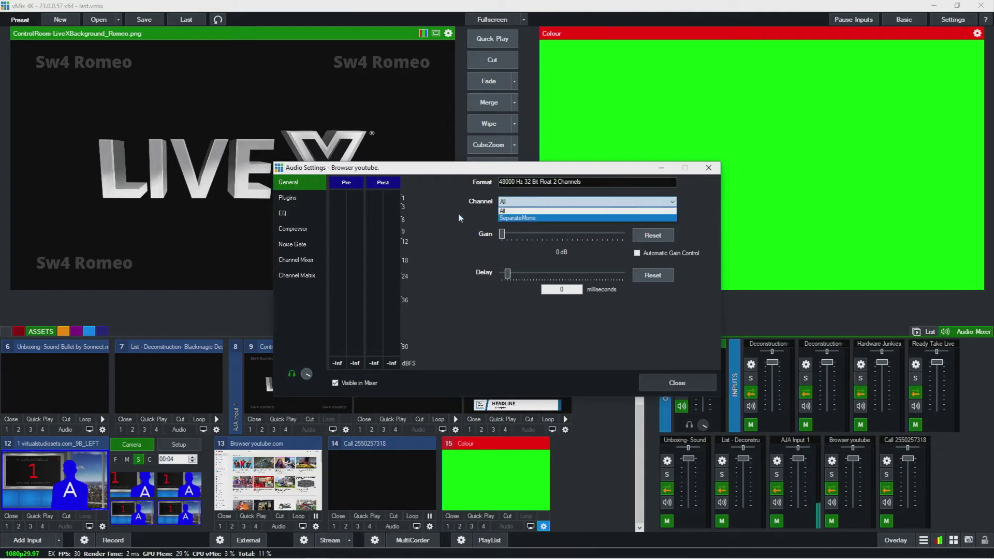
click(409, 241)
click(504, 202)
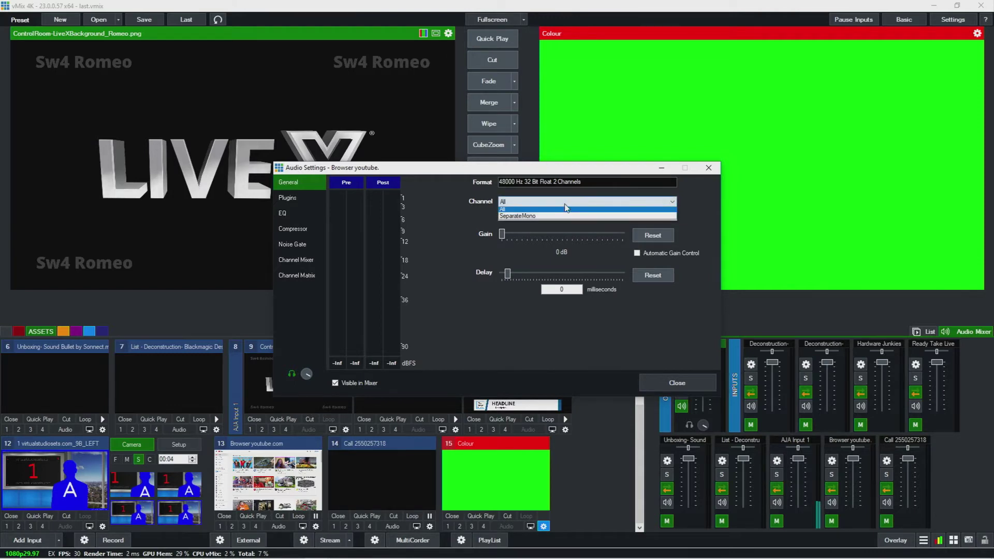
click(502, 210)
Test gain up to 8 dB, reset it to 0 dB, and leave automatic gain control off.
drag(502, 233, 537, 234)
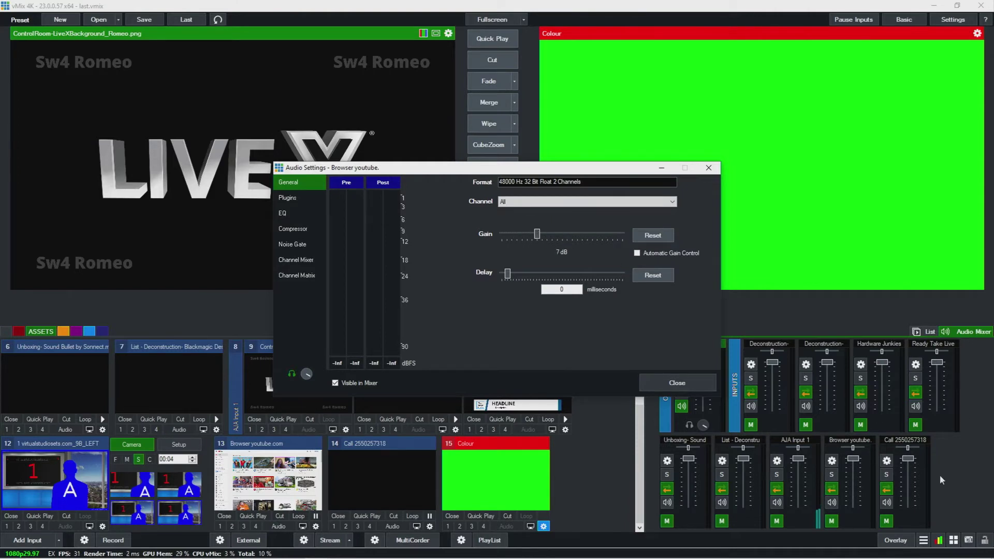
click(555, 235)
mouse_move(567, 234)
mouse_down()
mouse_move(595, 234)
mouse_move(522, 233)
mouse_move(551, 234)
mouse_up()
click(644, 235)
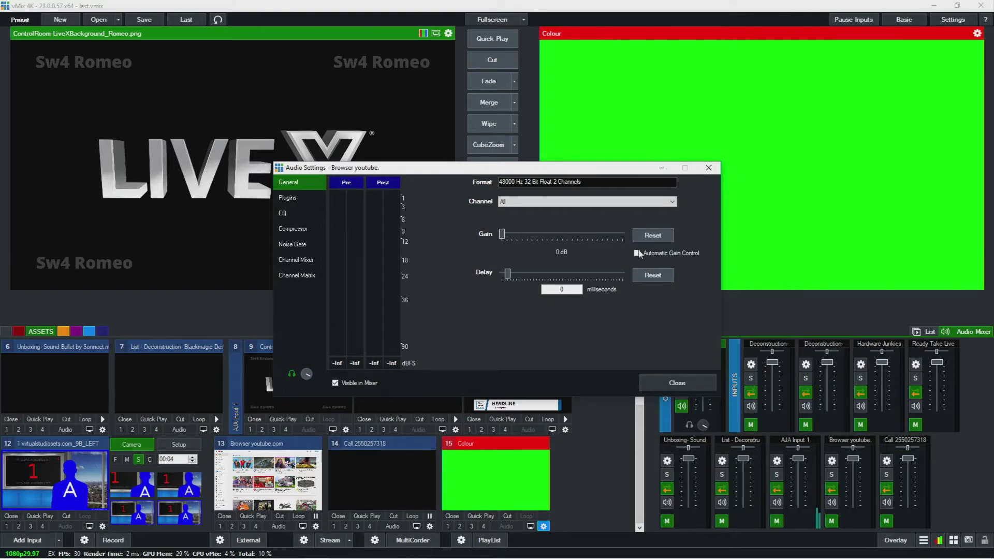
click(688, 254)
click(698, 253)
Try delay values of 10000 and 20000 ms, reset to 0, then clear the delay field.
double_click(569, 289)
text(10000)
drag(565, 274, 695, 288)
click(654, 277)
double_click(569, 289)
key(BackSpace)
key(BackSpace)
Cancel adding an audio plugin without choosing a driver, then view the 10-band EQ page.
click(306, 201)
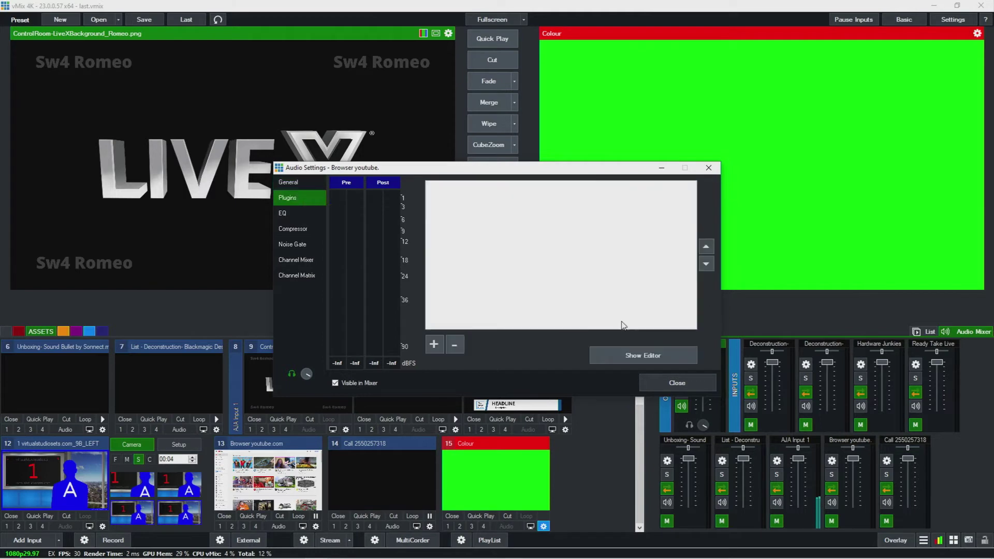
click(434, 346)
click(553, 265)
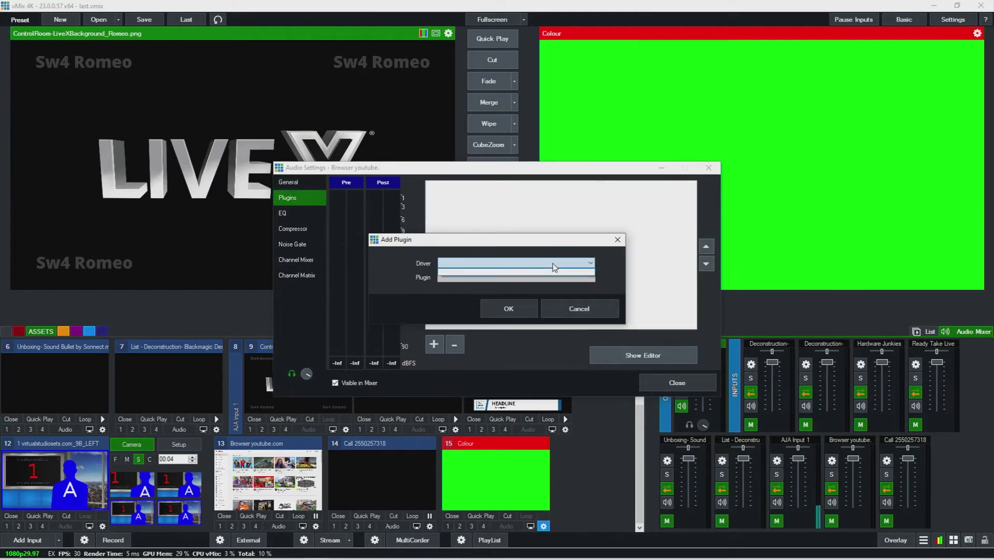
click(443, 282)
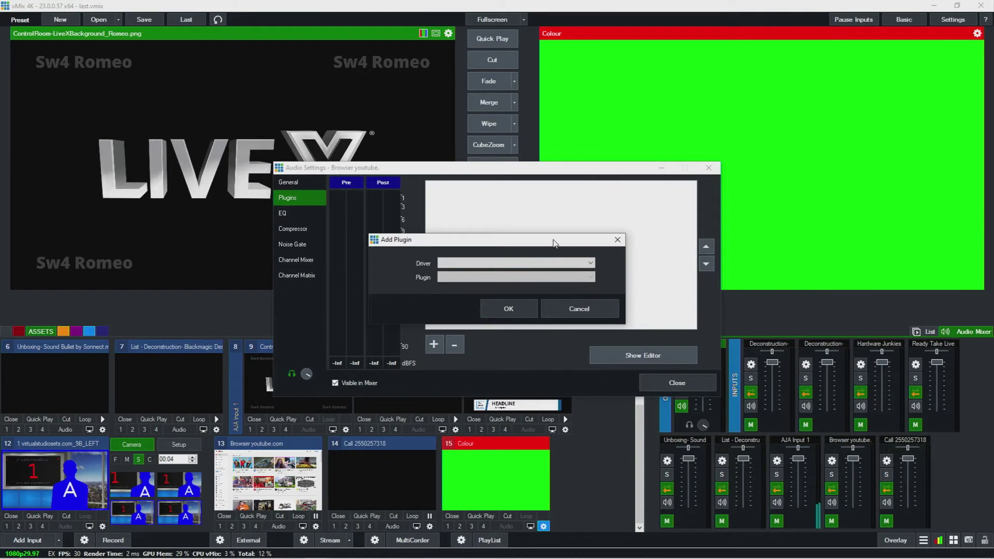
drag(553, 243, 548, 167)
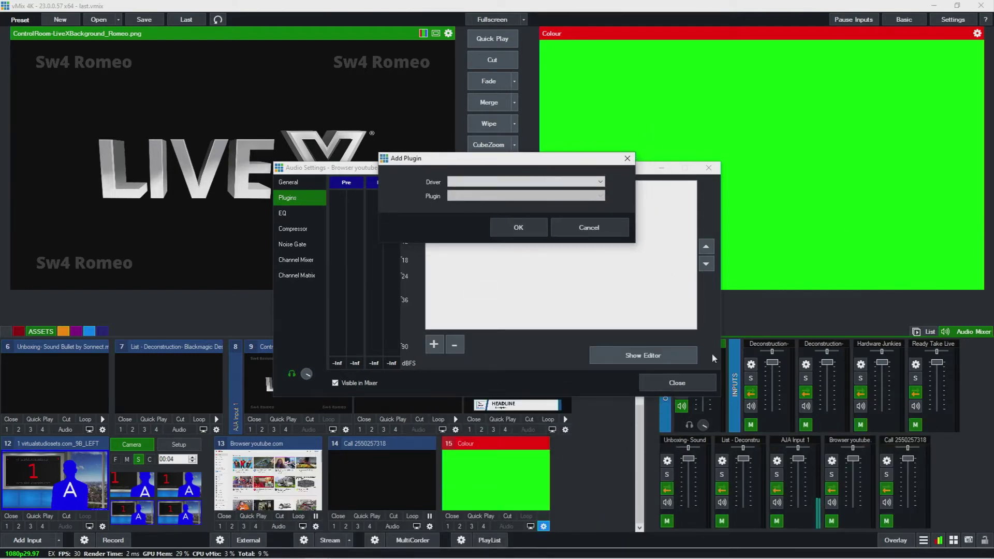
click(627, 158)
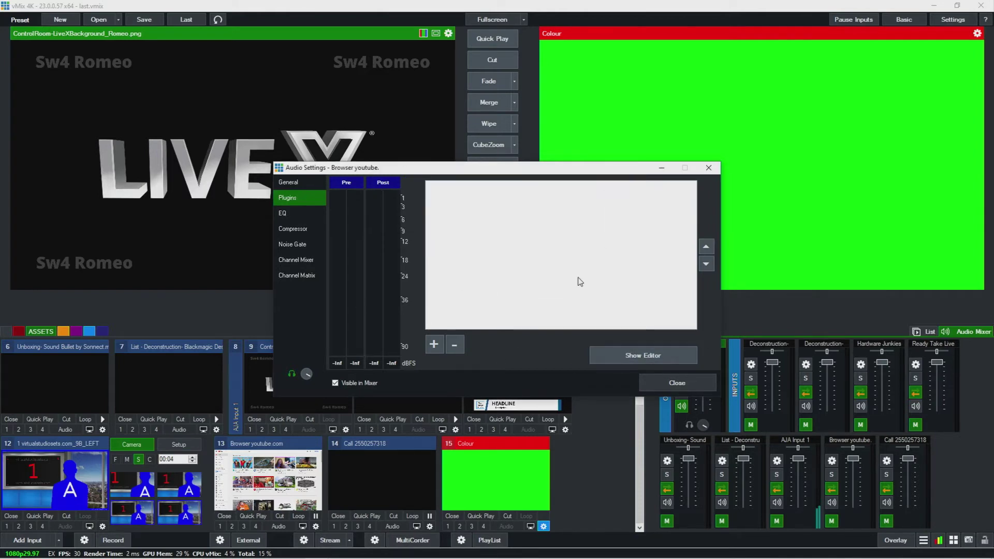
click(284, 213)
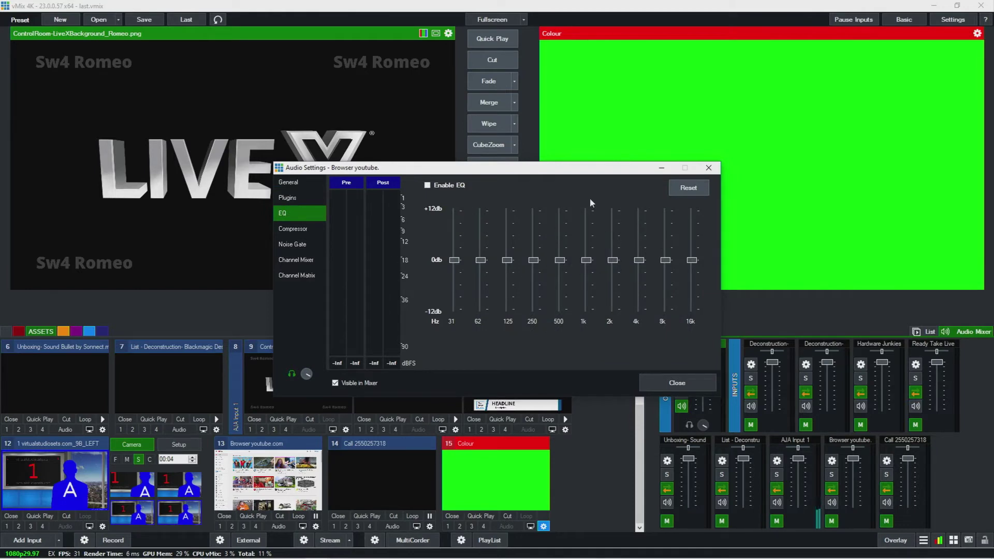
Disable the EQ and look over the Compressor and Noise Gate settings.
click(432, 186)
drag(453, 263, 480, 263)
click(280, 230)
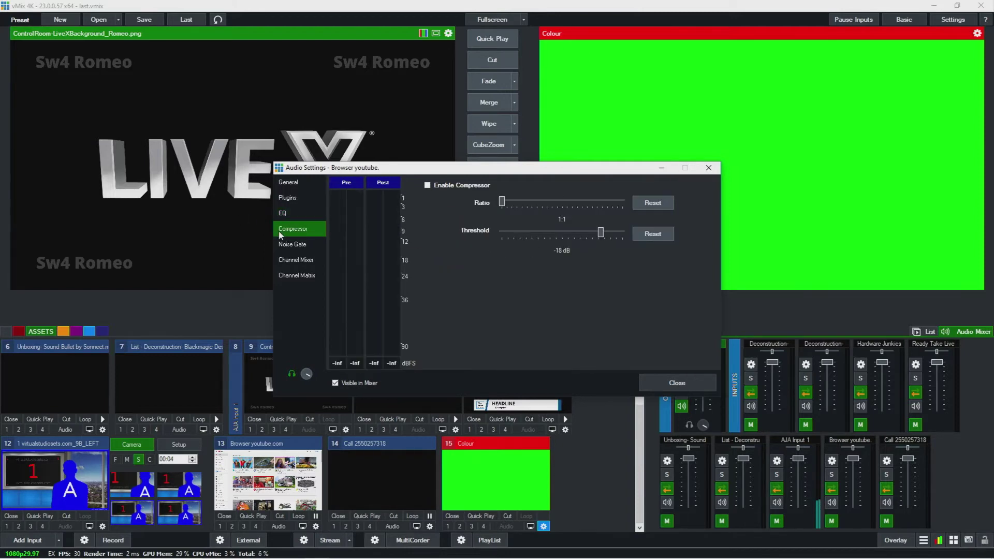
click(300, 248)
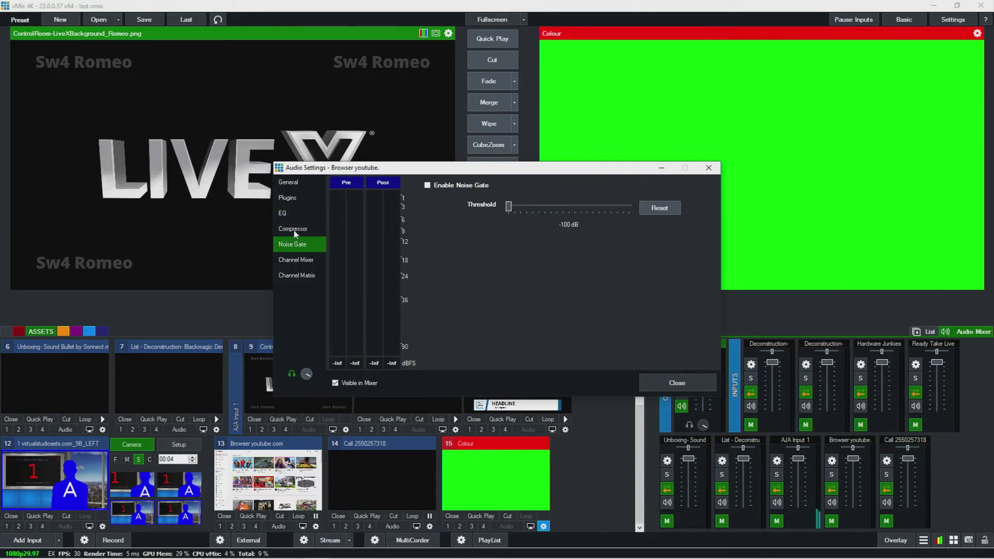
click(307, 233)
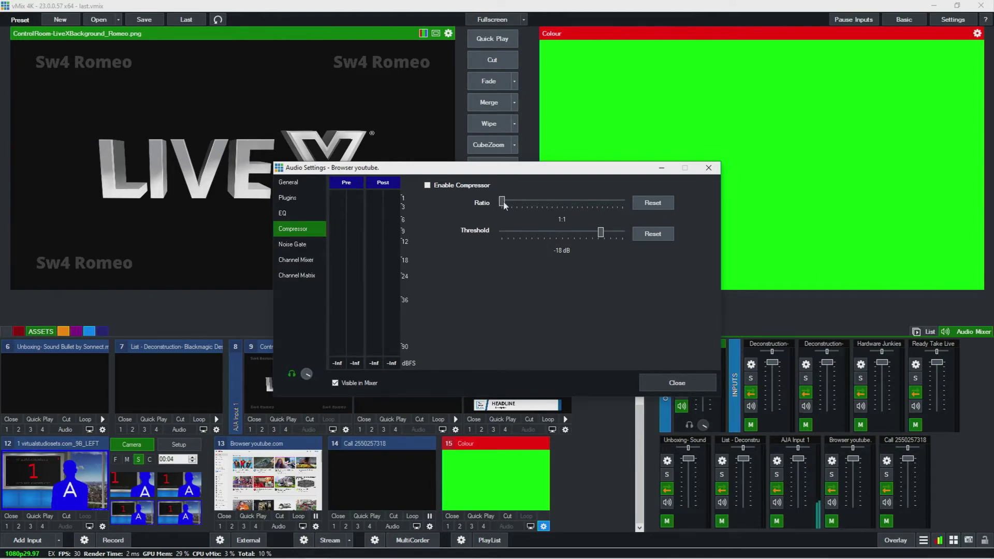
mouse_move(504, 205)
mouse_down()
mouse_move(533, 203)
mouse_move(496, 204)
mouse_up()
Turn Browser youtube's channel 2 fully down in the Channel Mixer and close the settings.
click(309, 263)
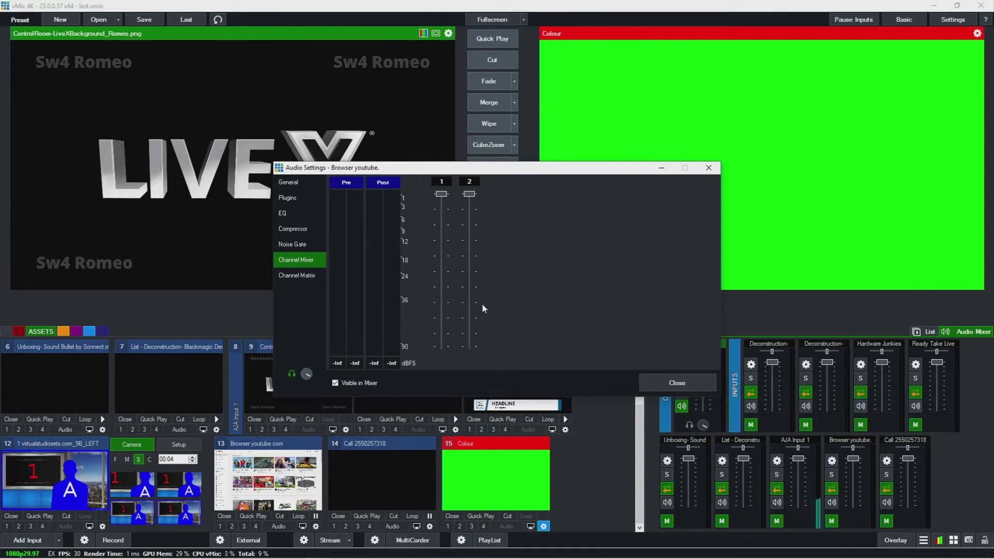
drag(471, 199, 498, 350)
click(284, 276)
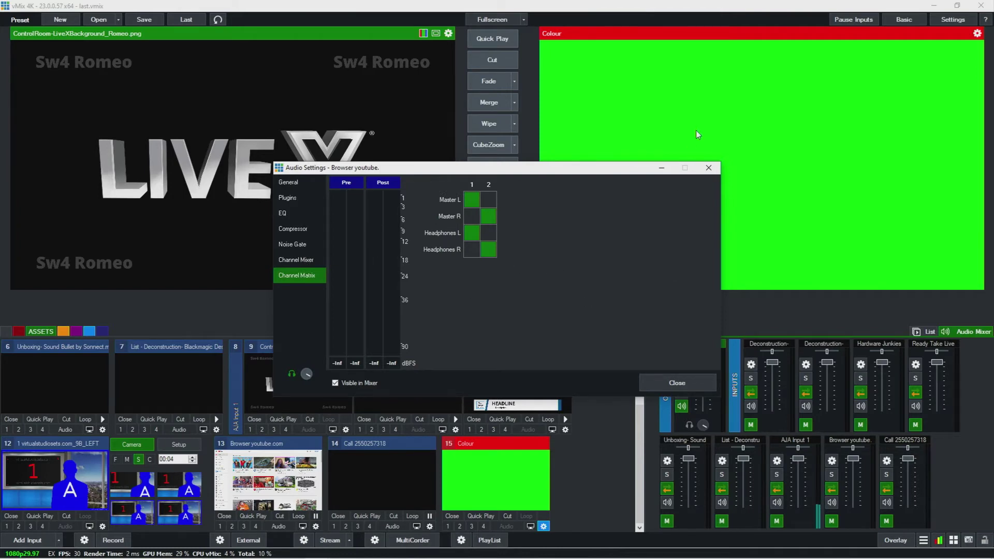
click(709, 168)
Put the Browser youtube input in Preview and reopen its audio settings.
click(260, 487)
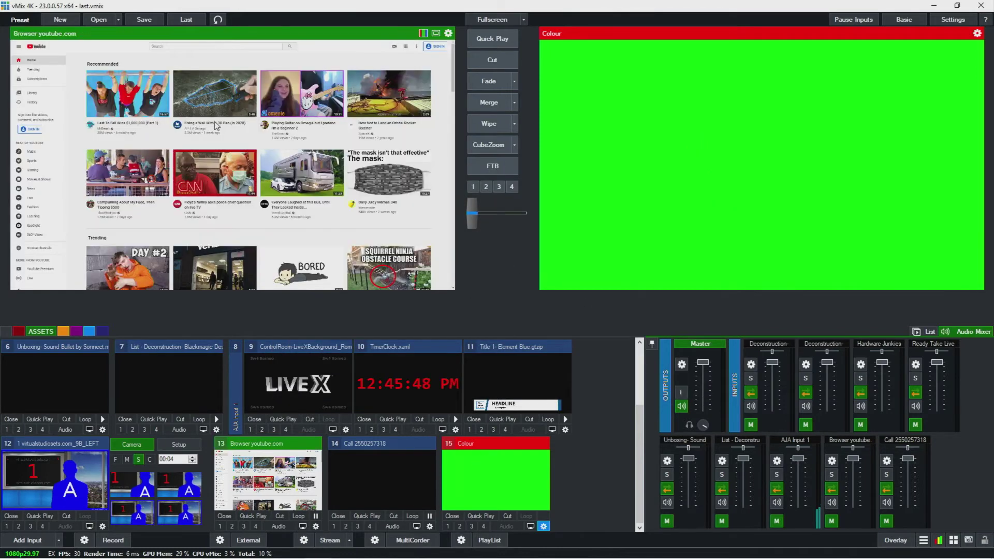
right_click(141, 99)
click(117, 133)
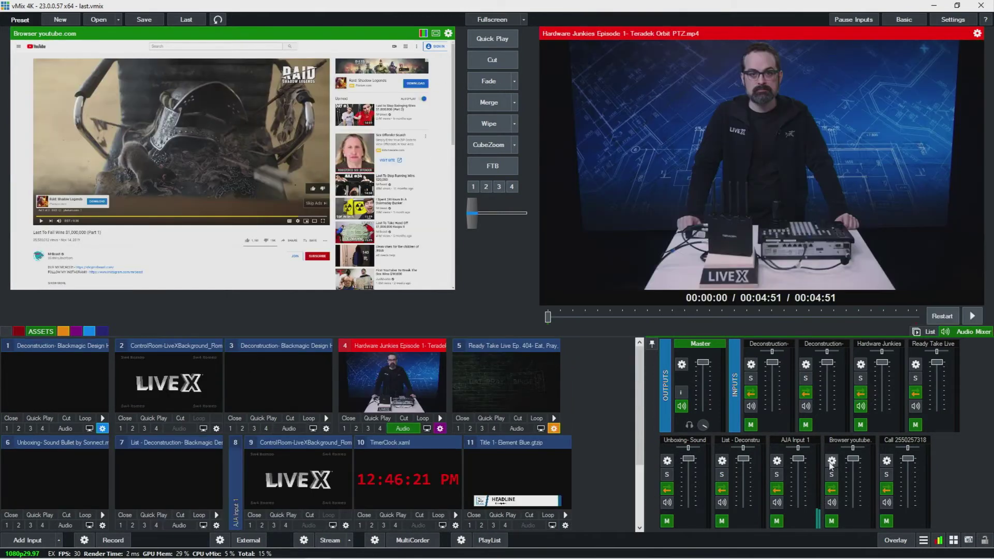
click(832, 461)
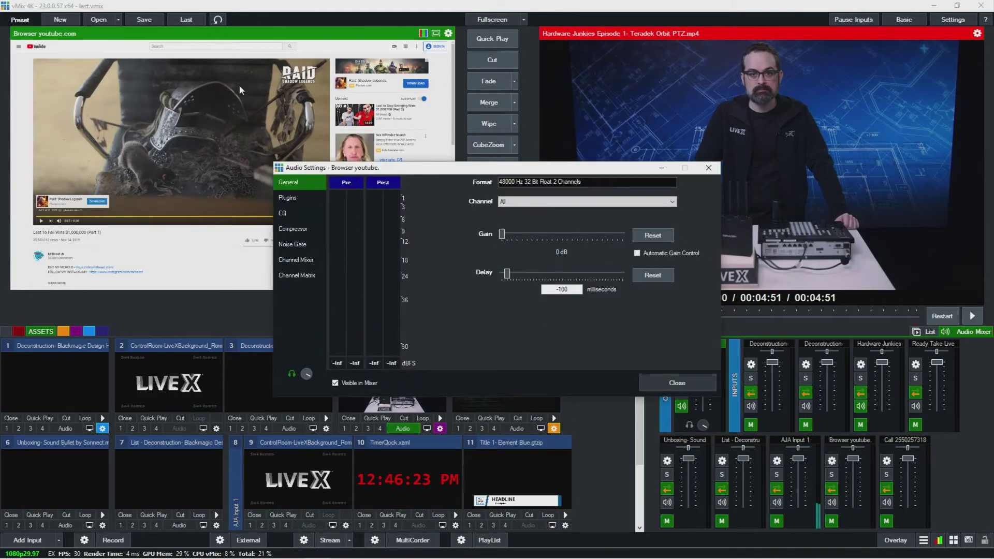
Set the Hardware Junkies clip (input 4) to loop and start it playing.
click(298, 264)
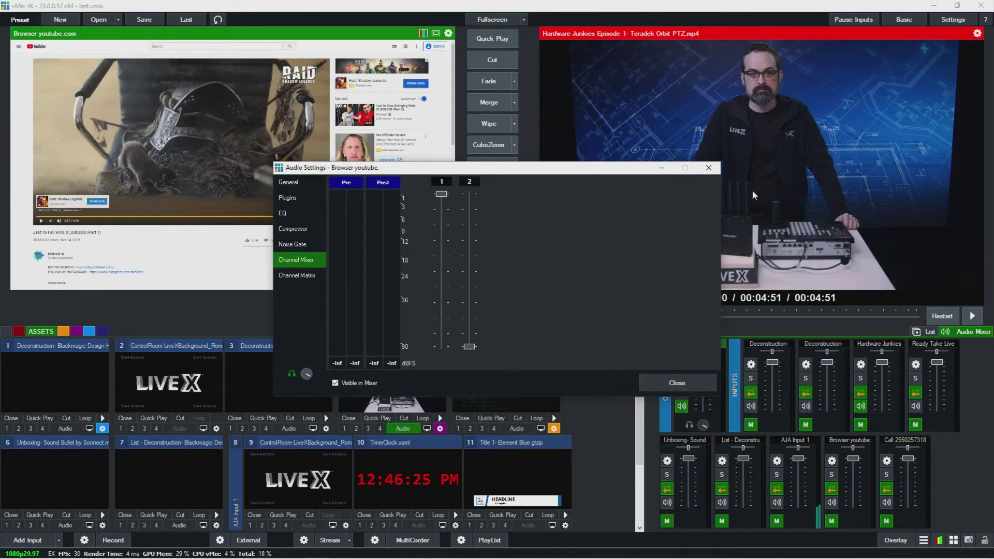
click(709, 168)
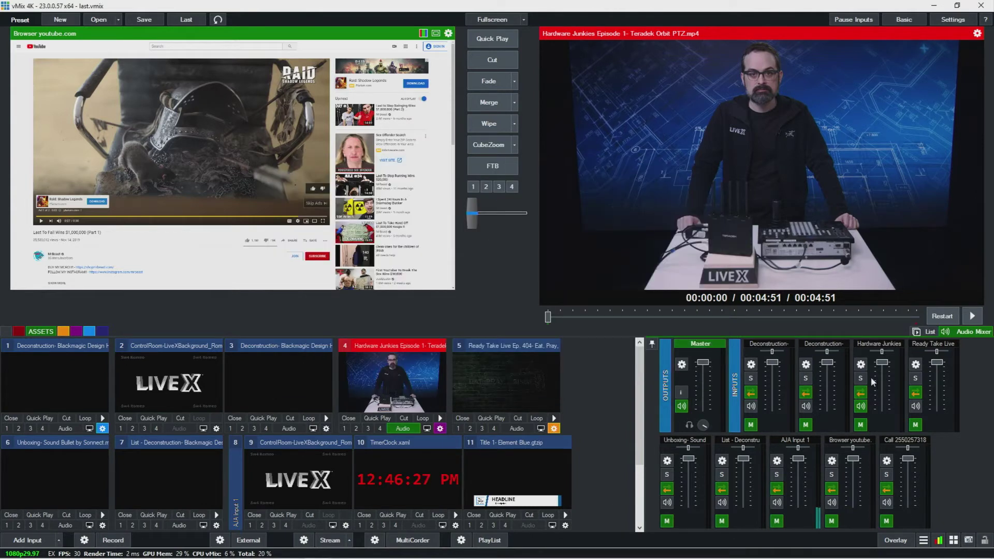
click(861, 364)
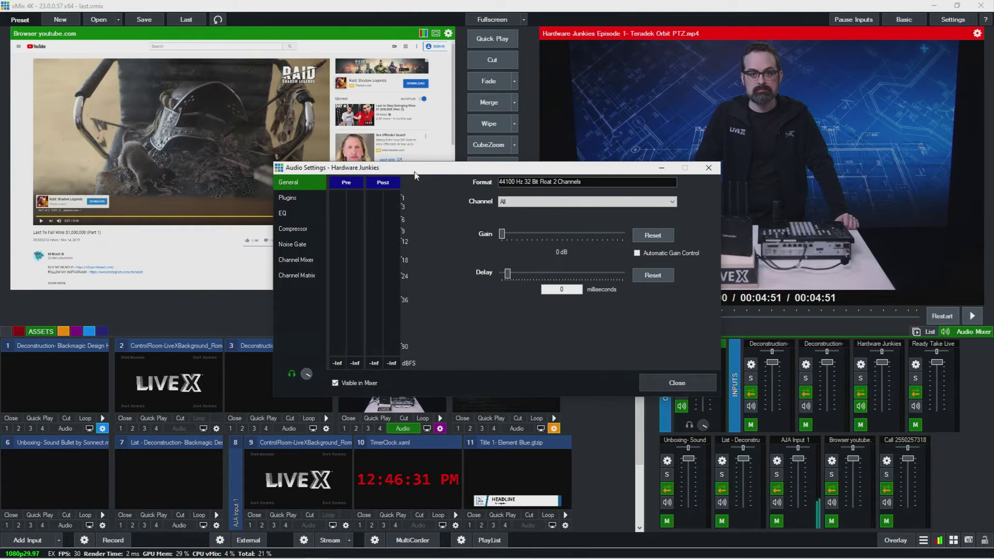
click(709, 167)
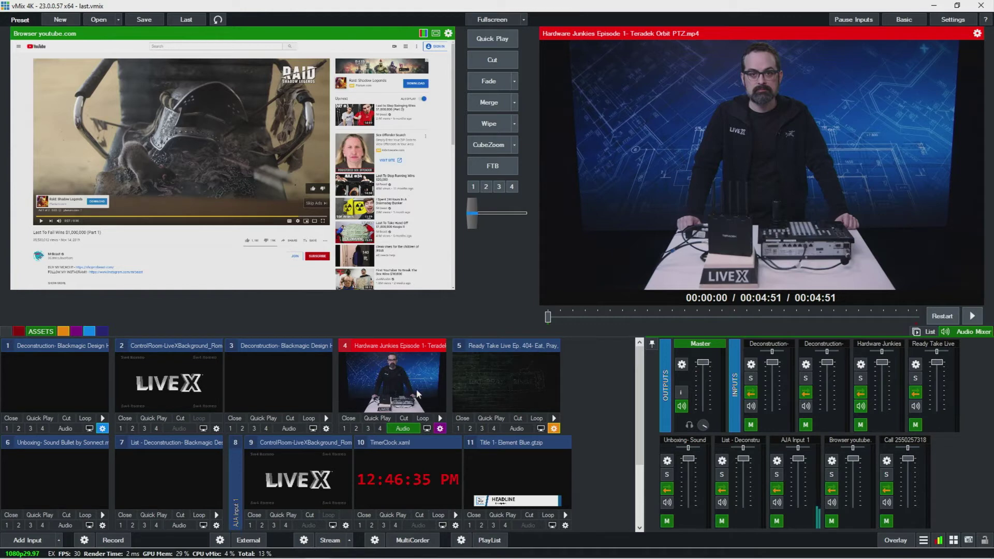
click(423, 418)
click(972, 316)
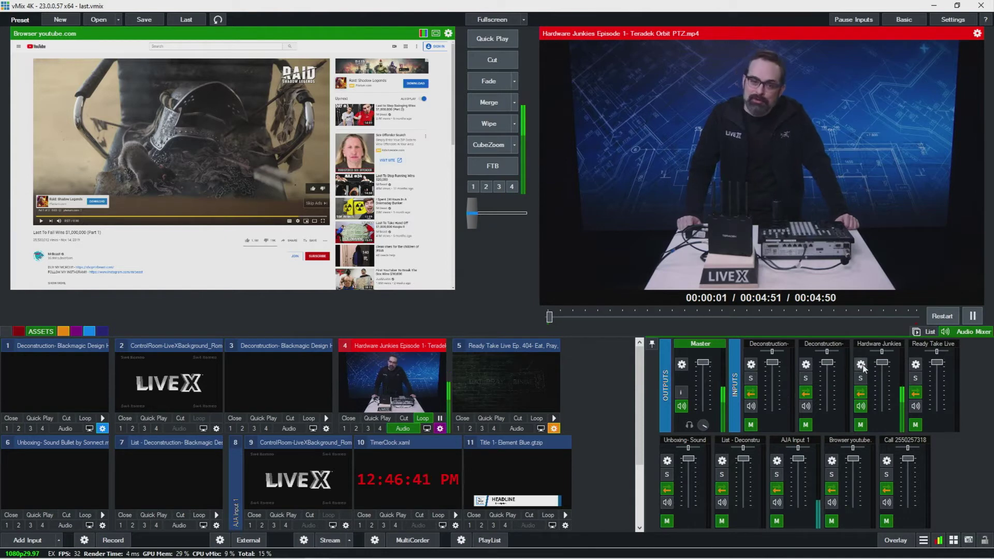
Fade Hardware Junkies channel 2 fully down and route channel 1 to Master R as well.
click(883, 383)
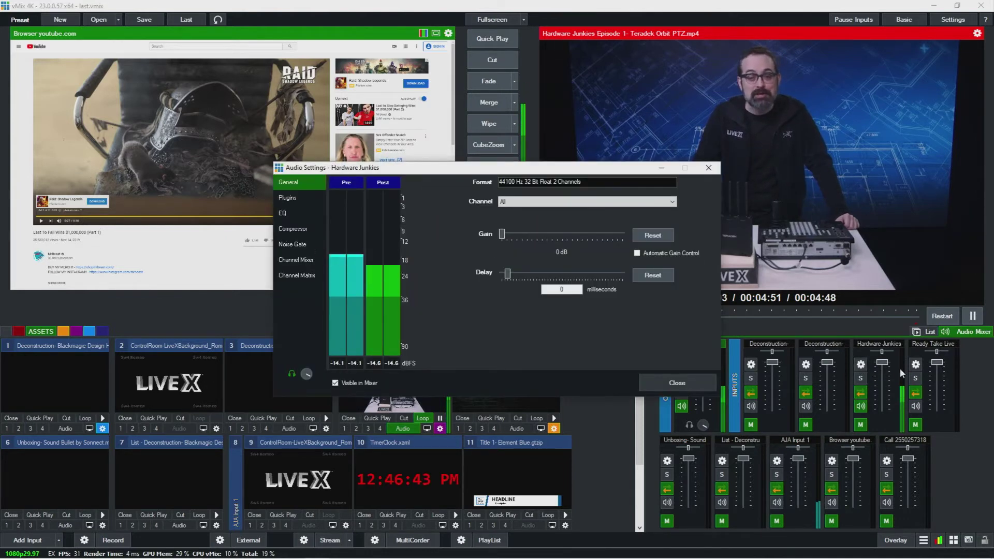
click(296, 276)
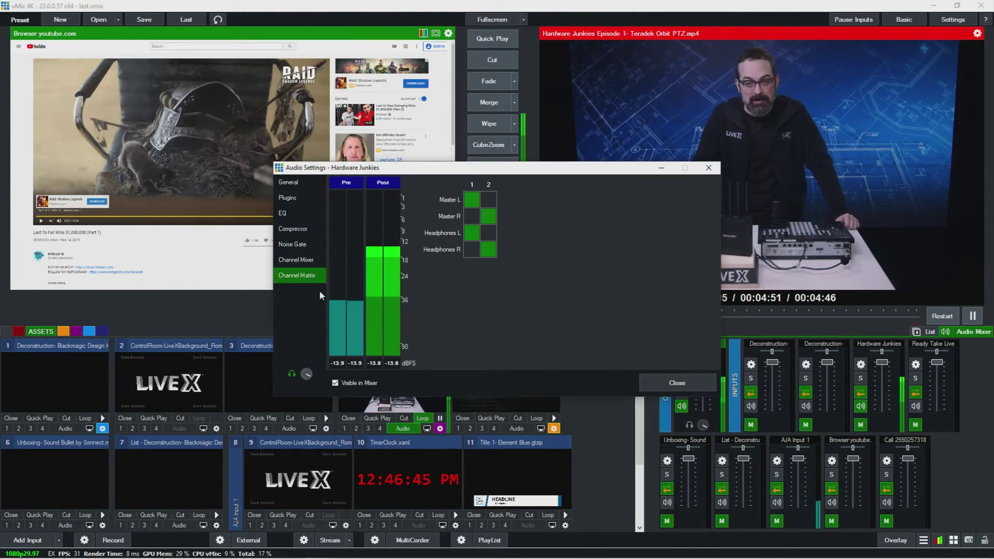
click(297, 260)
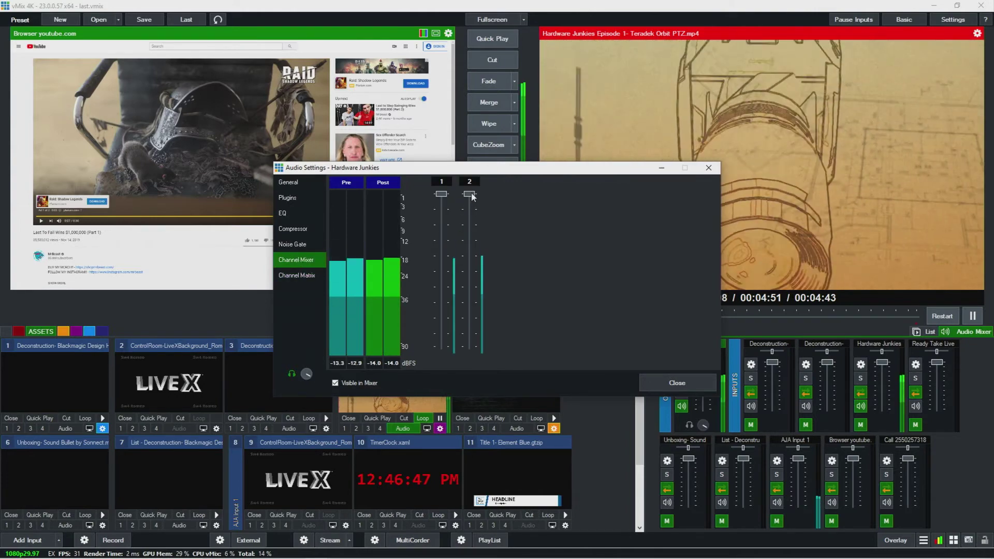
drag(469, 193, 470, 400)
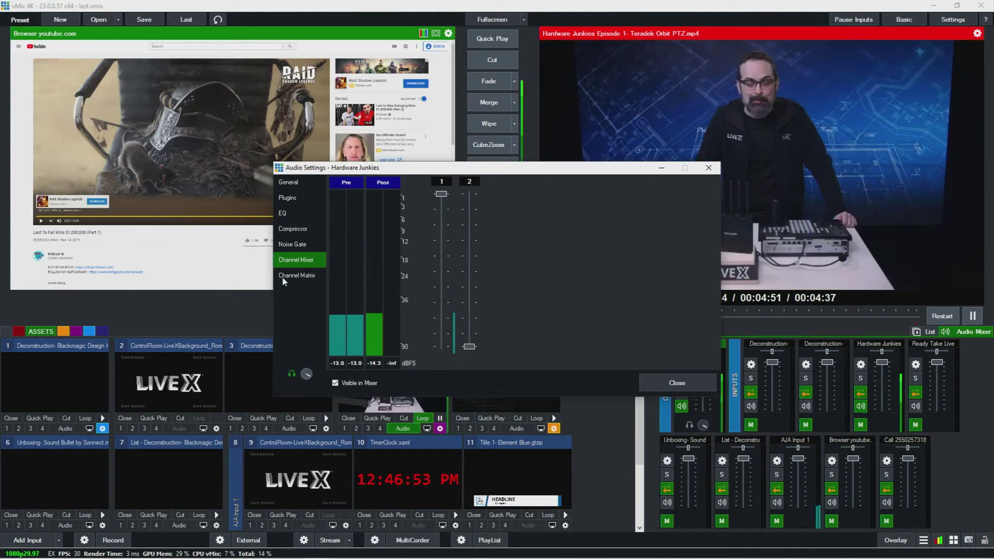
click(294, 276)
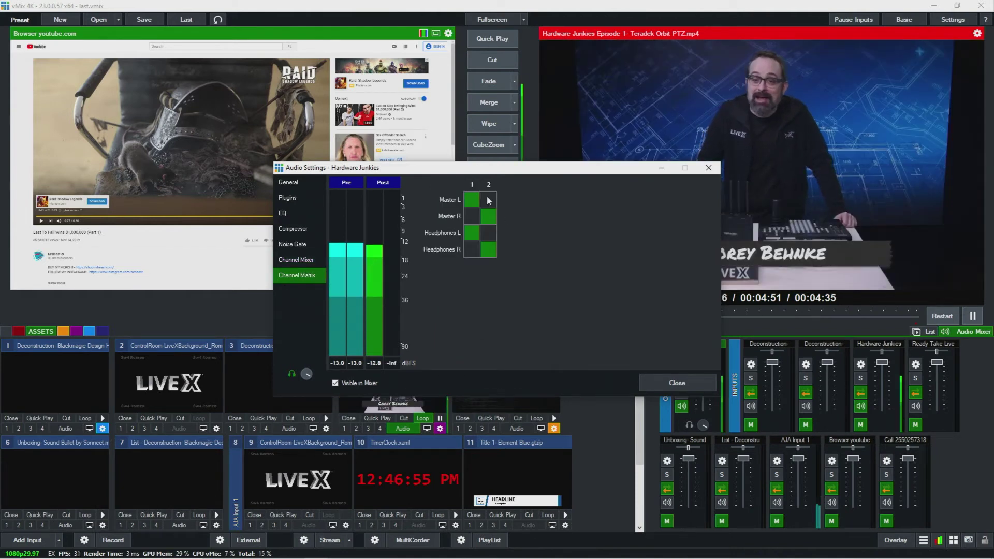
click(472, 217)
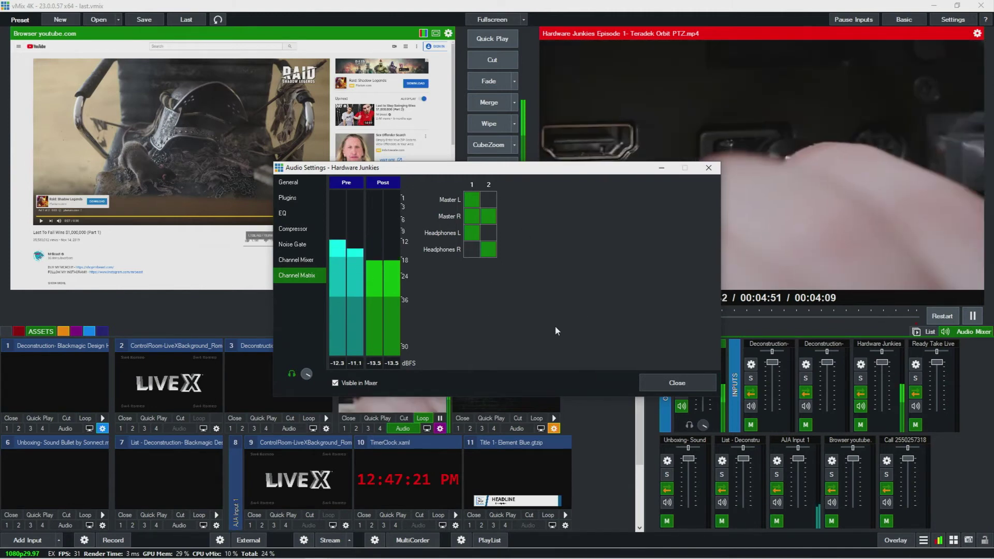
click(368, 386)
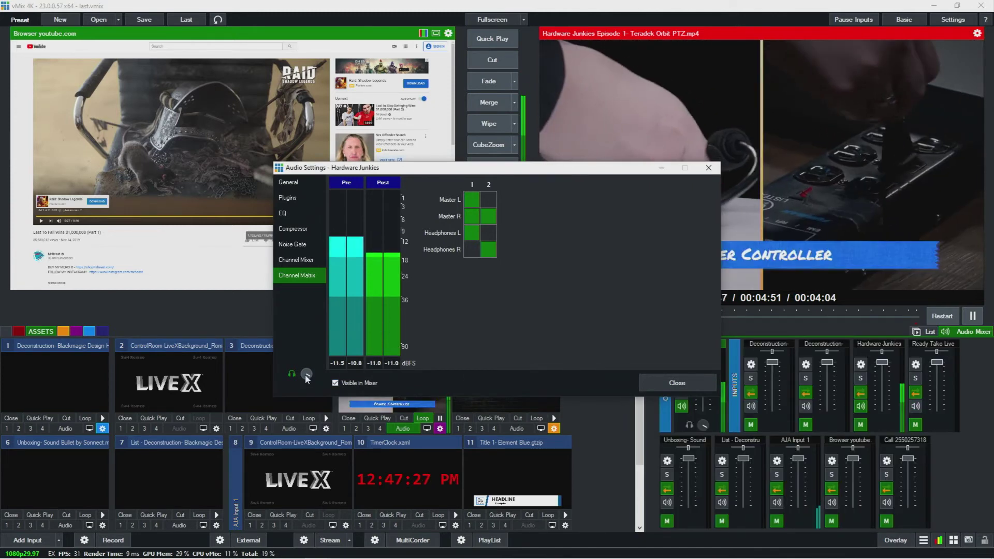
Close the Hardware Junkies audio settings window and pause the clip at 00:01:08.
mouse_move(306, 376)
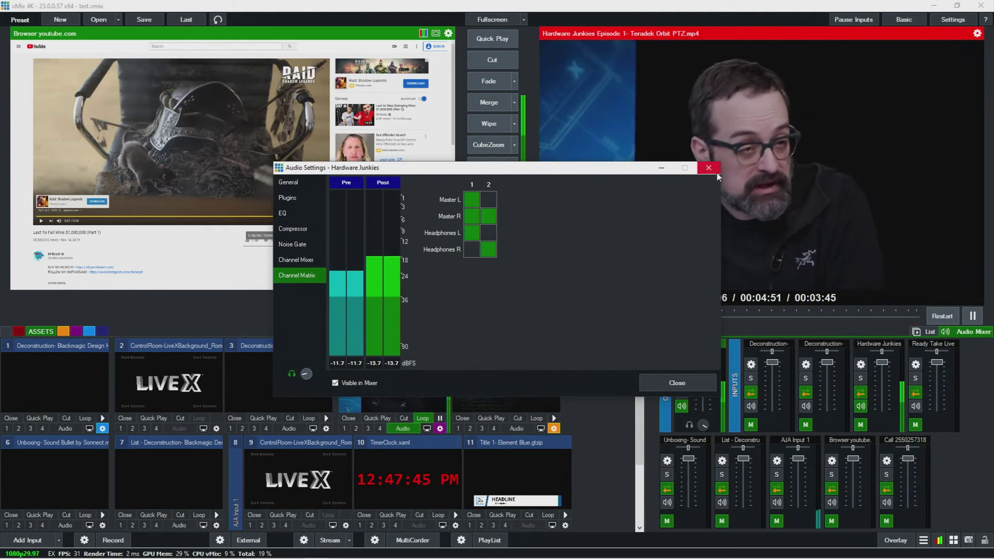
click(715, 169)
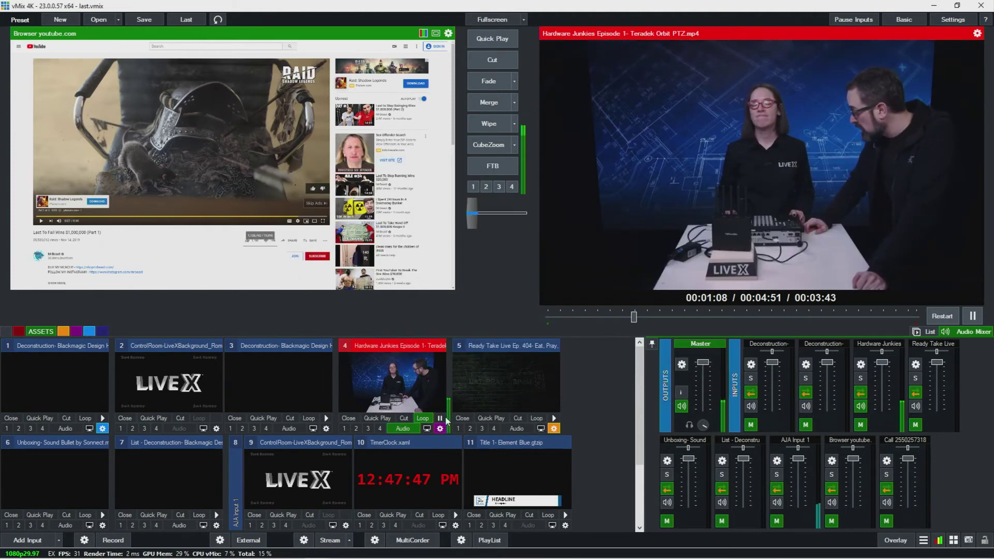
click(439, 418)
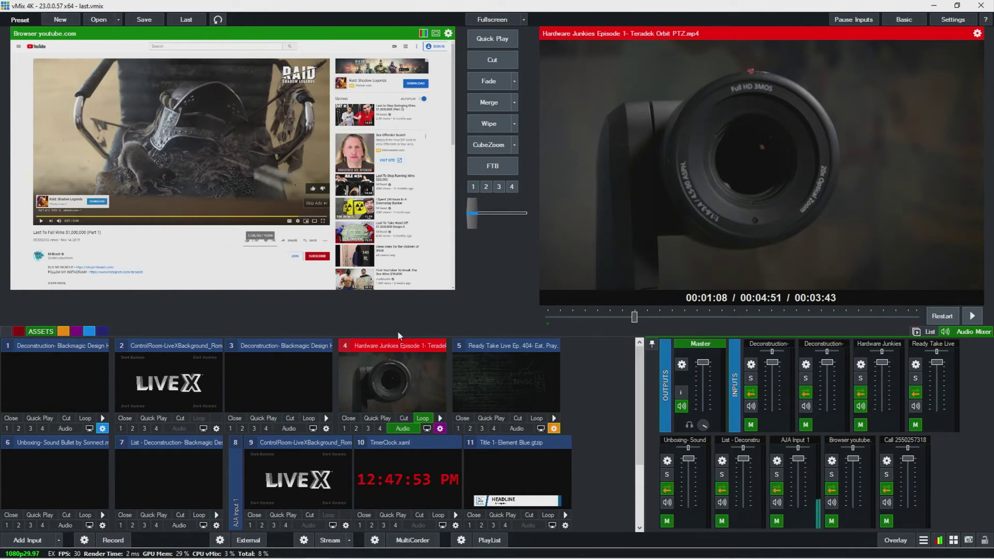
Create a virtual input from the Hardware Junkies Episode 1 clip through its Input Settings.
click(440, 428)
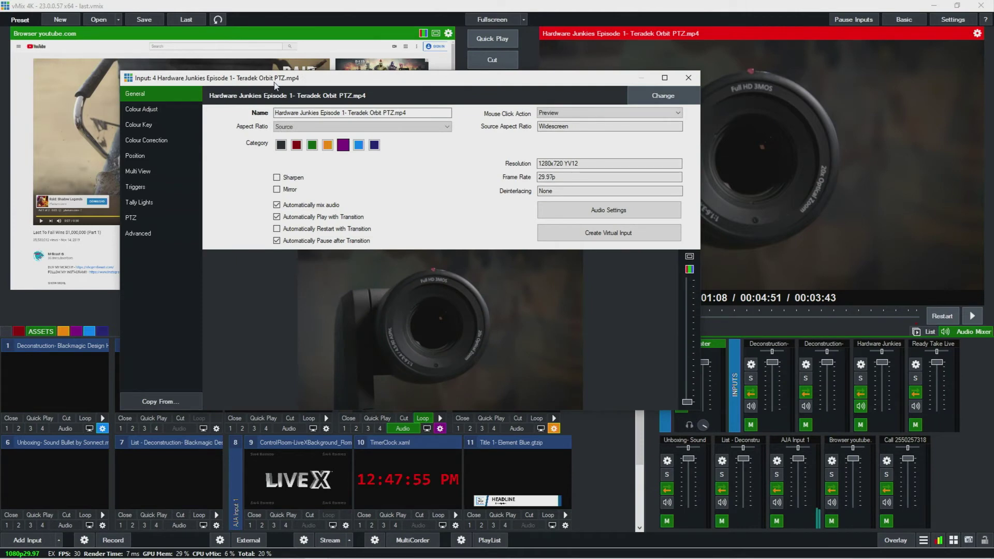
drag(276, 78, 245, 126)
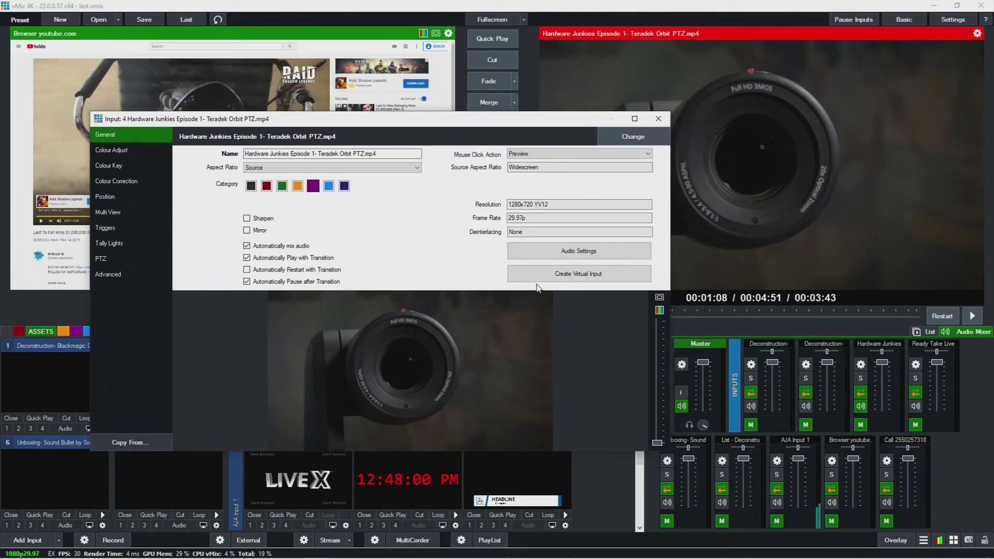
click(588, 275)
Close the settings and move the new virtual input into slot 5, beside its source clip.
click(657, 124)
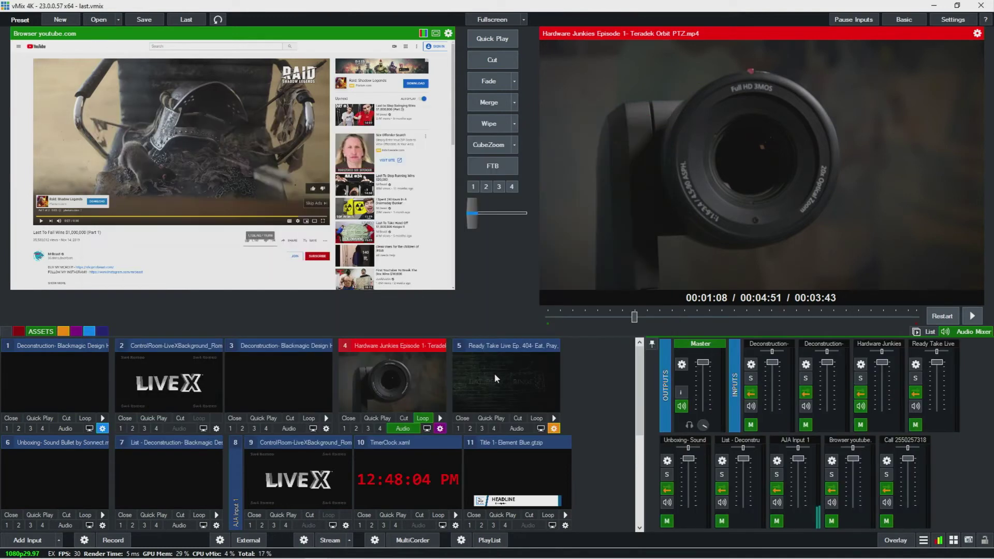
scroll(166, 484, down, 5)
drag(160, 452, 396, 387)
scroll(398, 384, up, 3)
scroll(385, 487, down, 1)
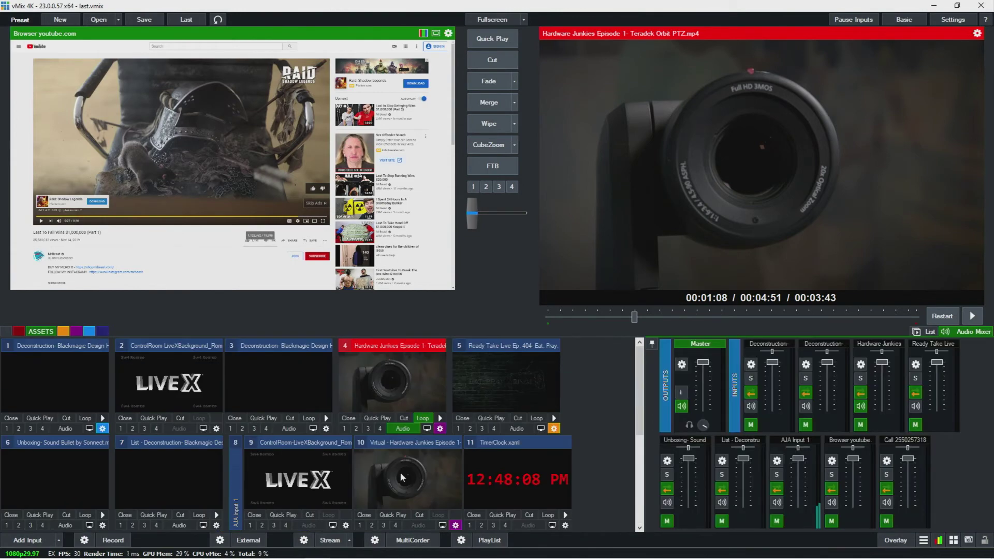
drag(470, 364, 471, 366)
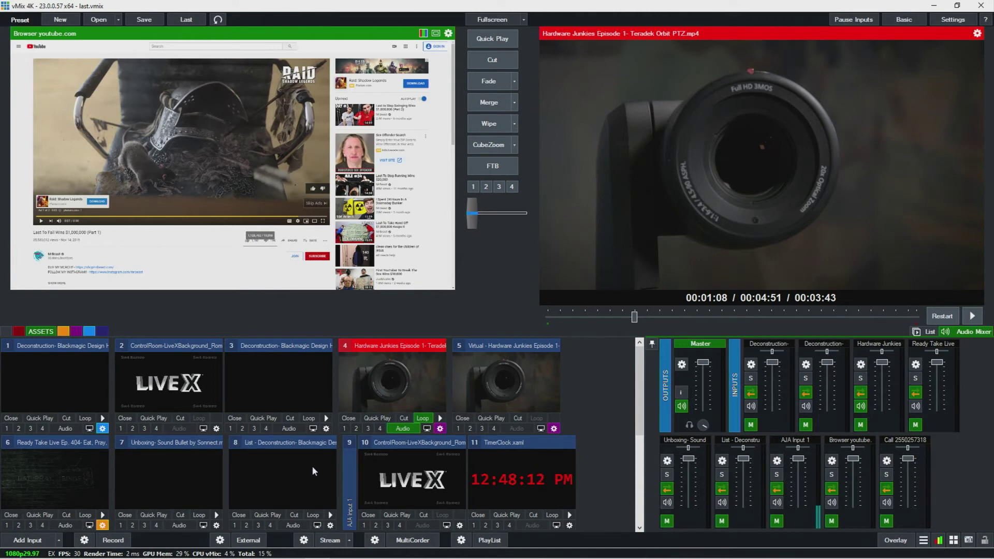
Load virtual input 5 into Preview.
scroll(312, 464, down, 1)
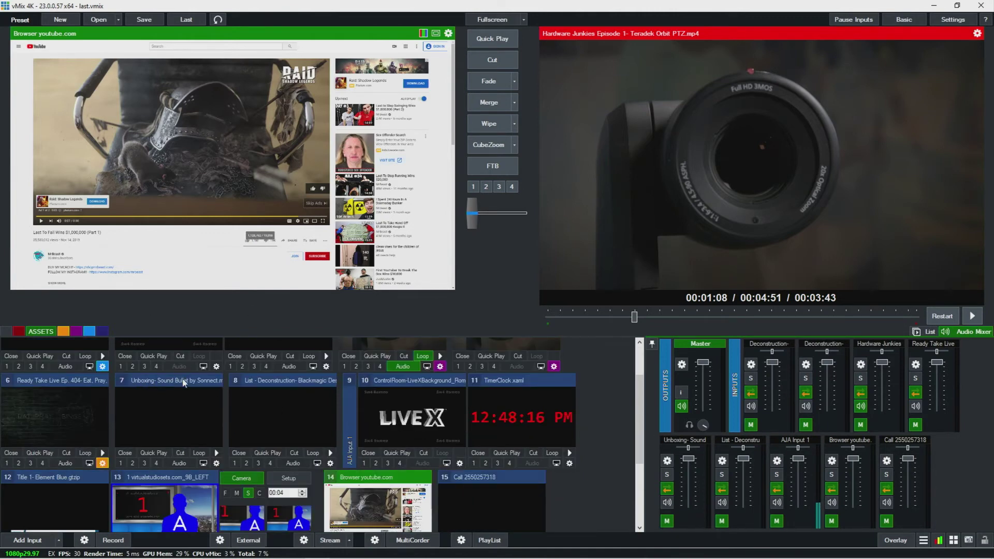
scroll(226, 420, up, 1)
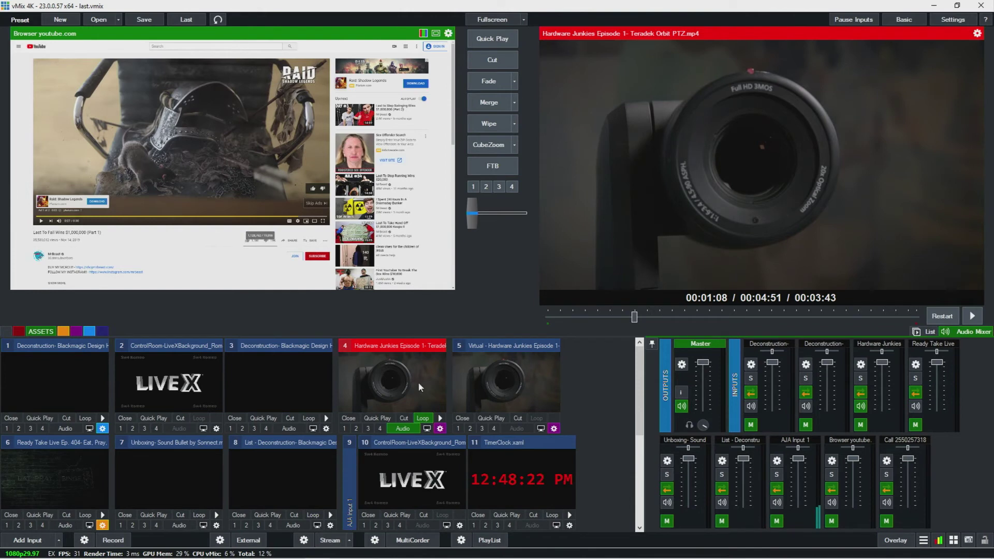
click(502, 384)
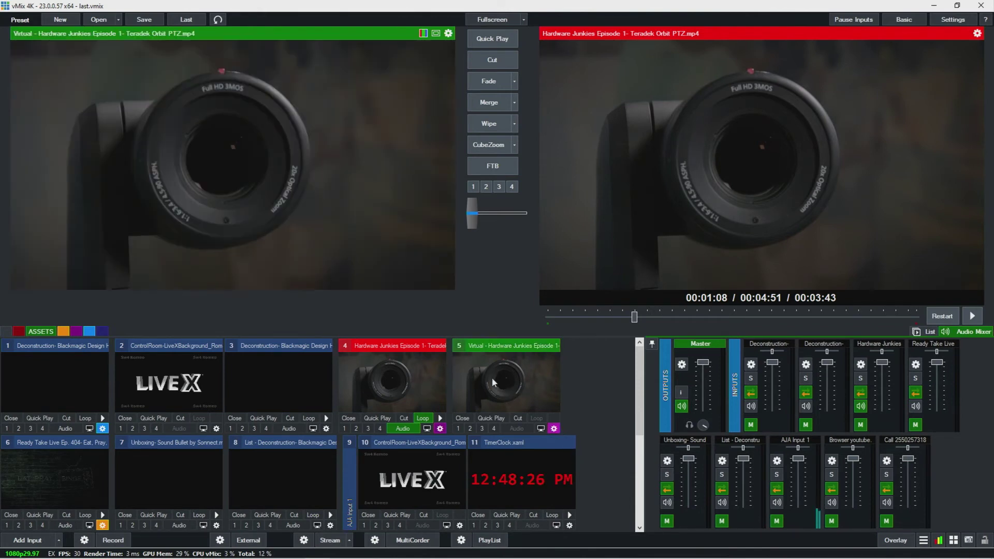
Play the source clip, then scale virtual input 5 down to zoom 0.45925 in its Position settings.
click(656, 119)
click(971, 316)
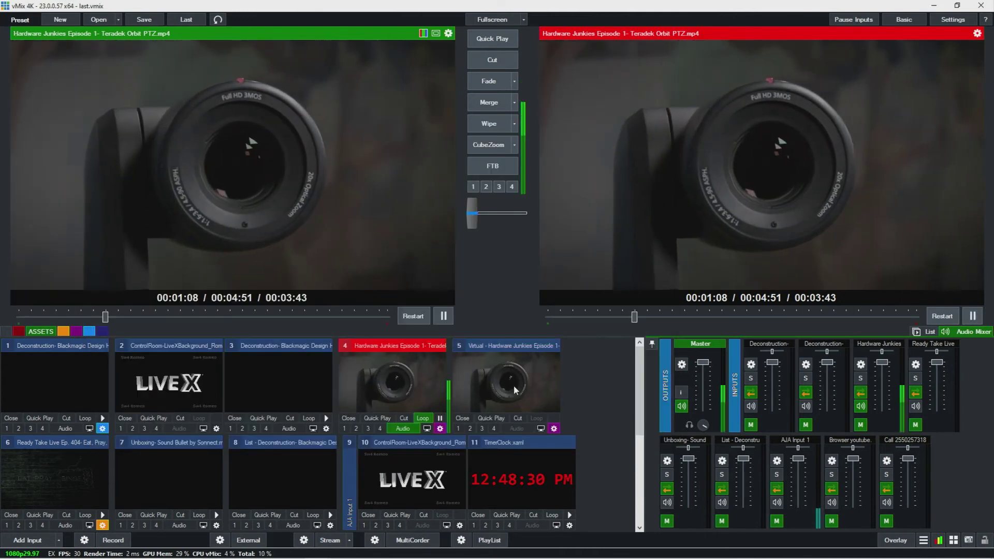
click(529, 387)
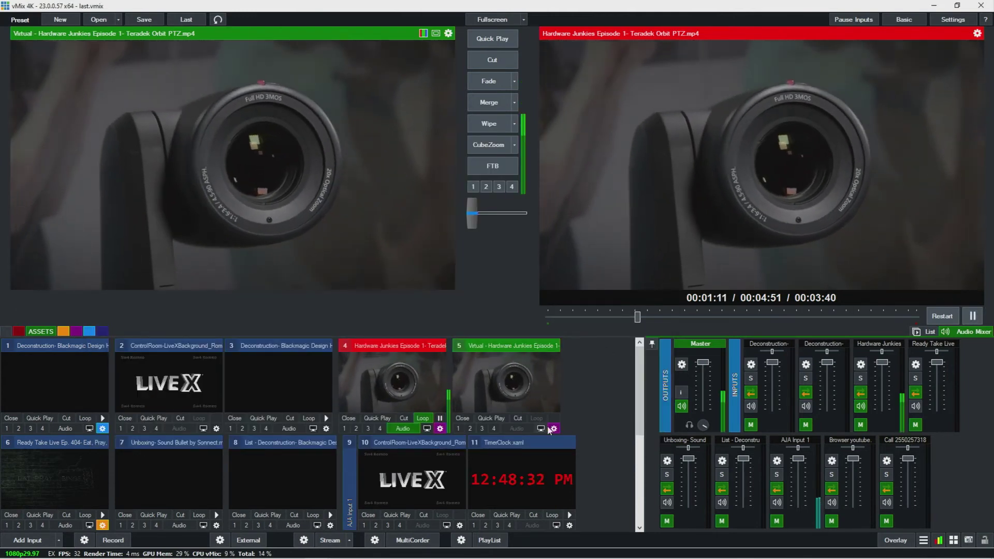
right_click(529, 387)
click(109, 197)
click(125, 209)
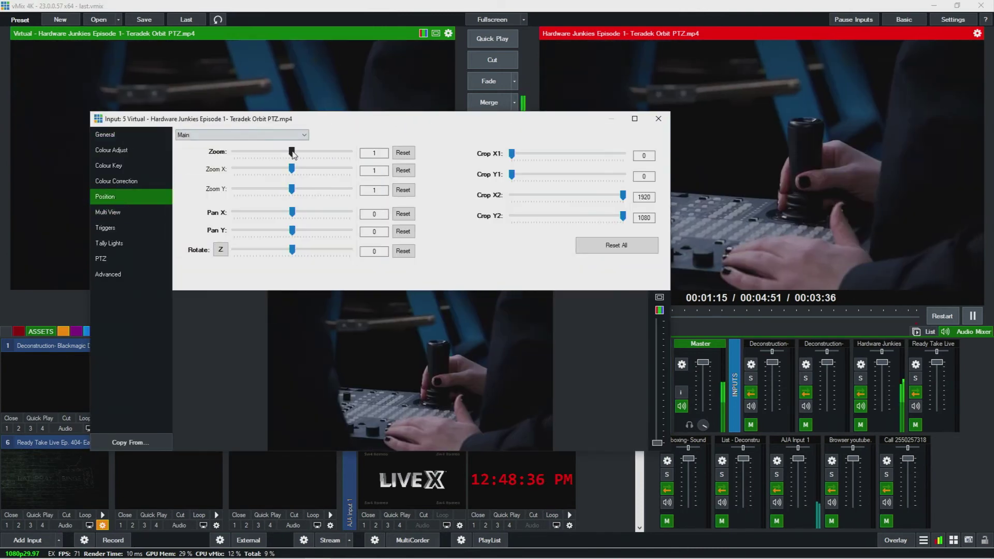
drag(290, 152, 249, 160)
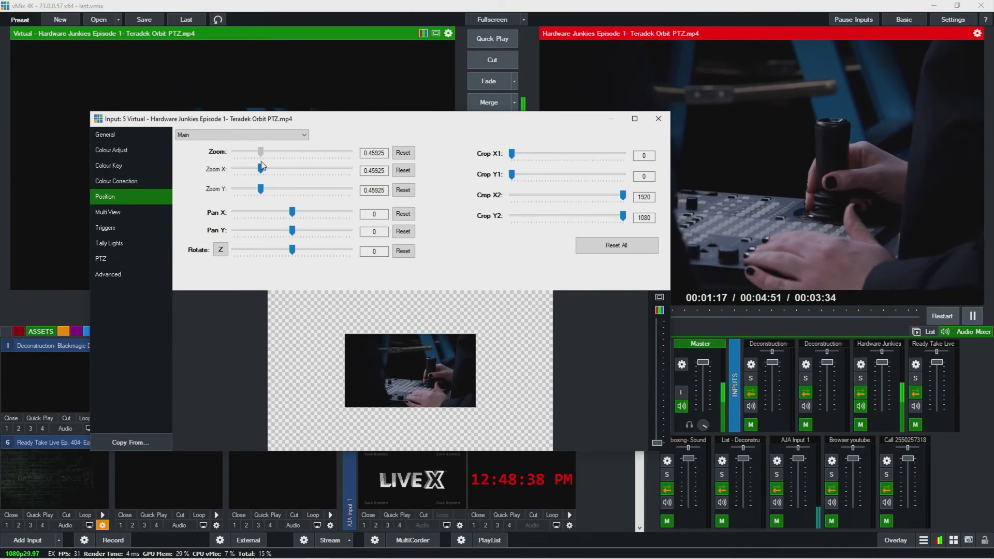
click(658, 119)
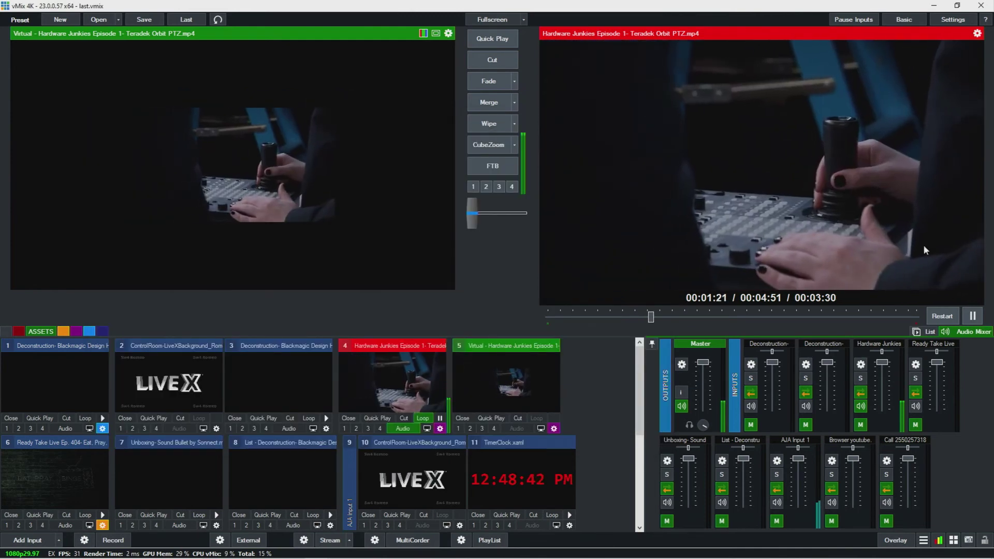
Merge the shrunken virtual input to Output and back, then reopen its Position settings.
click(495, 103)
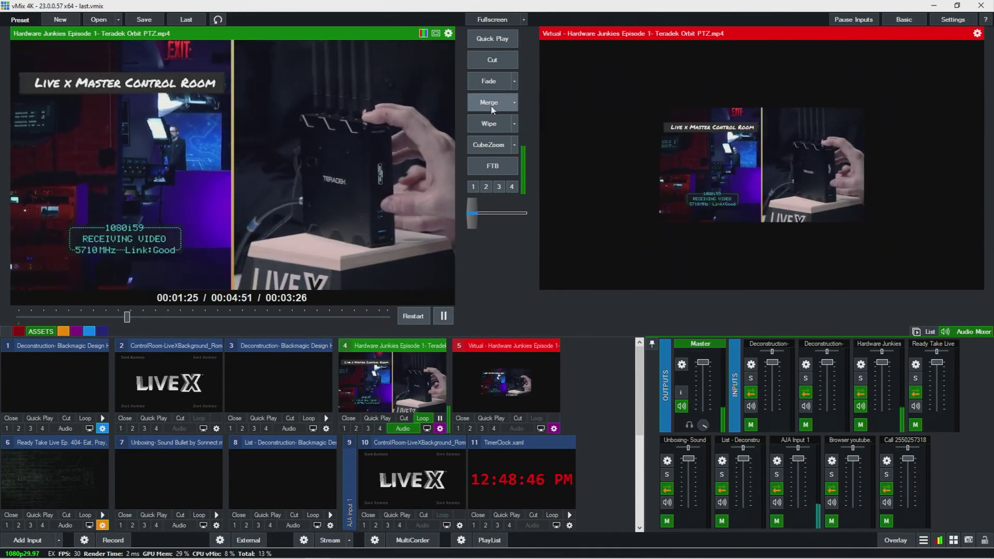
click(491, 104)
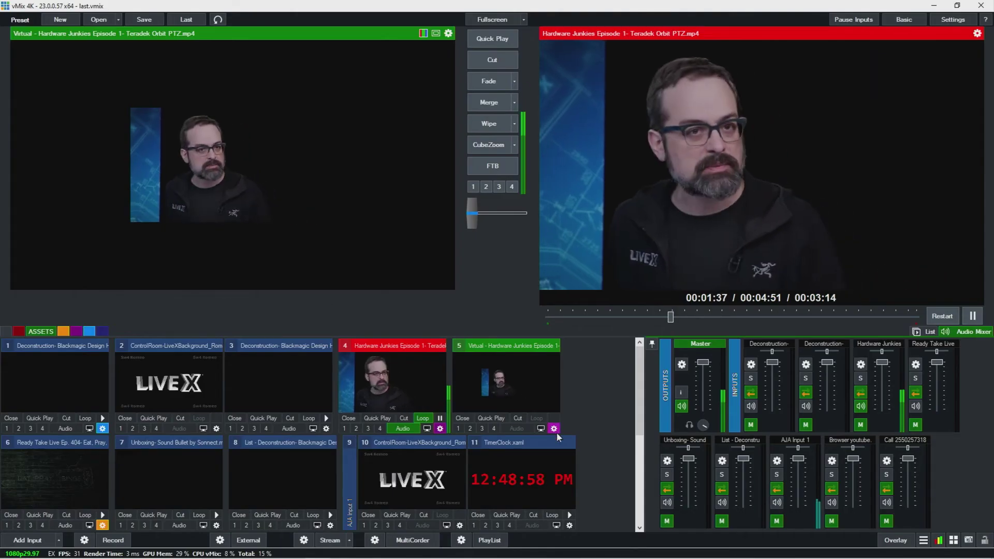
click(552, 428)
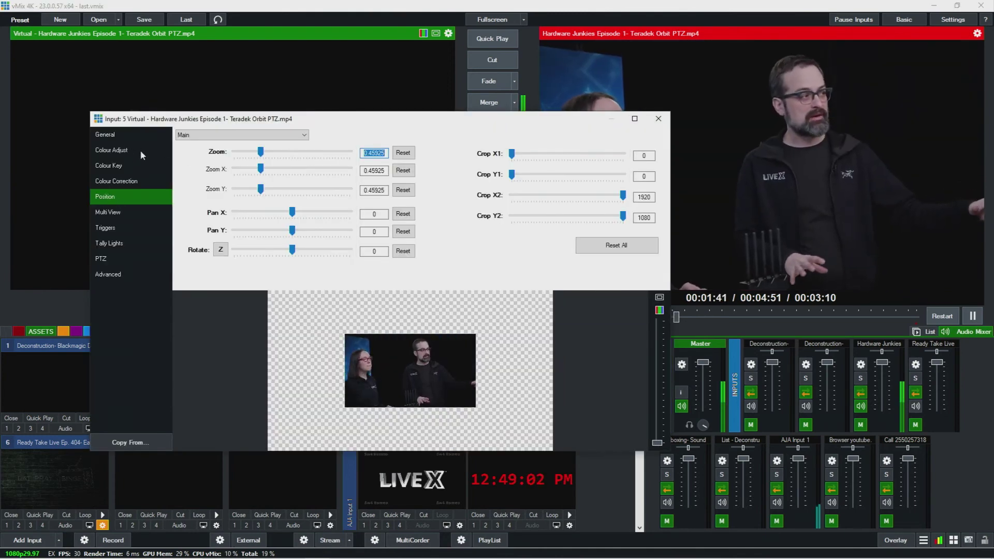
Set the virtual input's Colour Adjust saturation to -255, making it black-and-white.
click(141, 151)
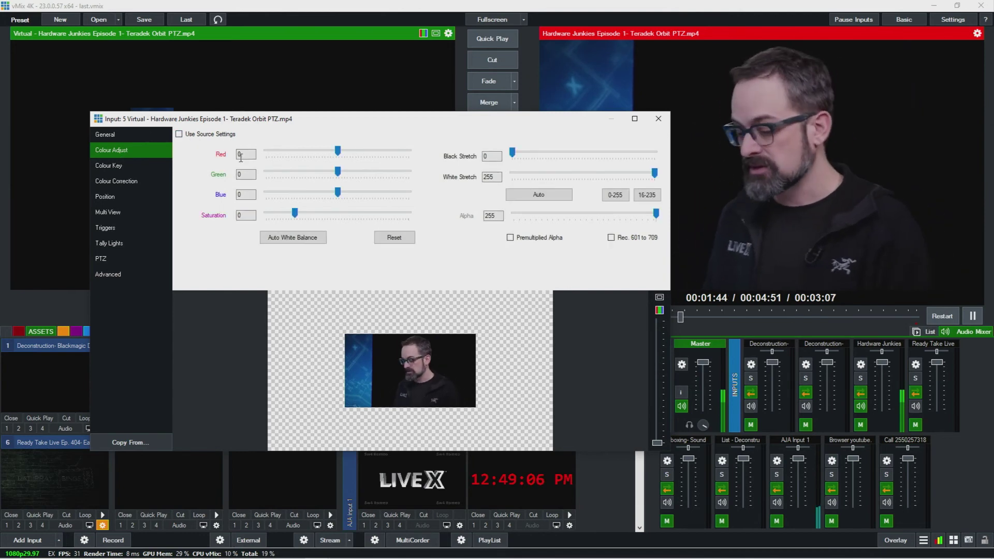
drag(295, 213, 267, 213)
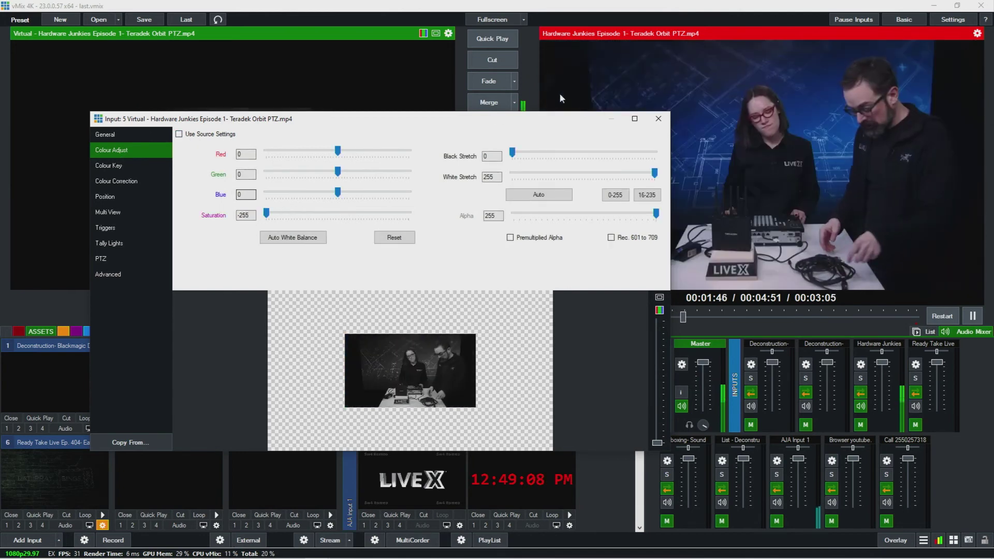
click(658, 119)
Compare the full-colour clip with the black-and-white copy in Preview, then remove virtual input 5.
click(392, 369)
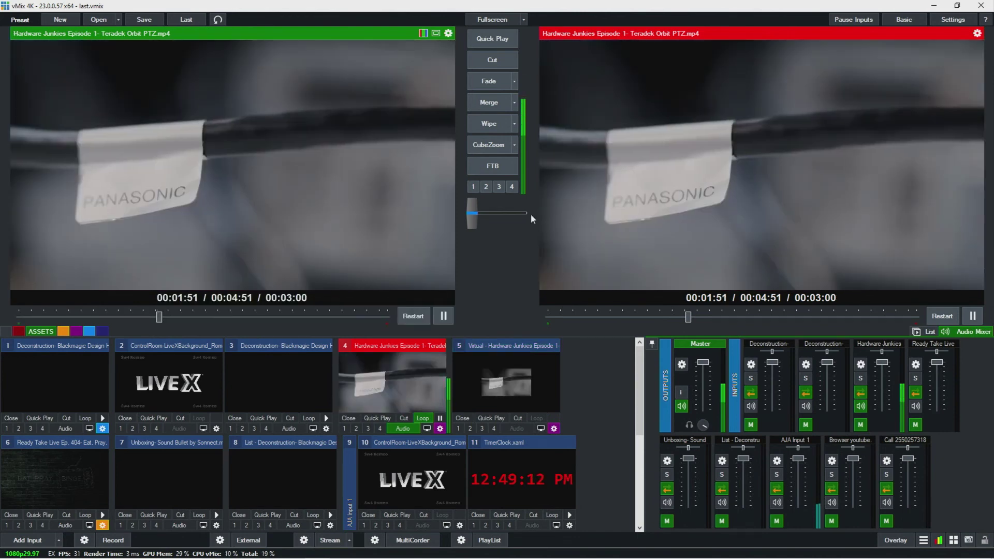
click(509, 374)
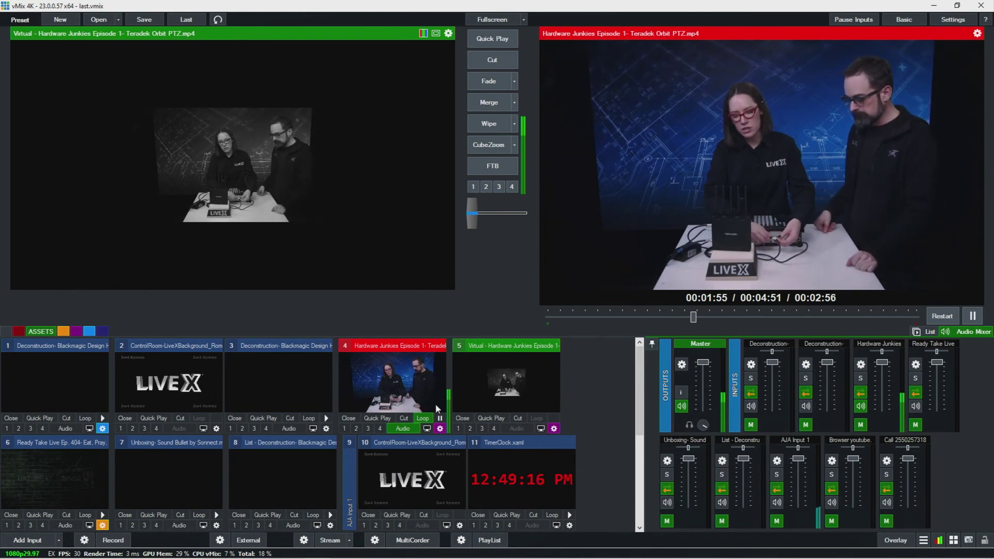
click(466, 420)
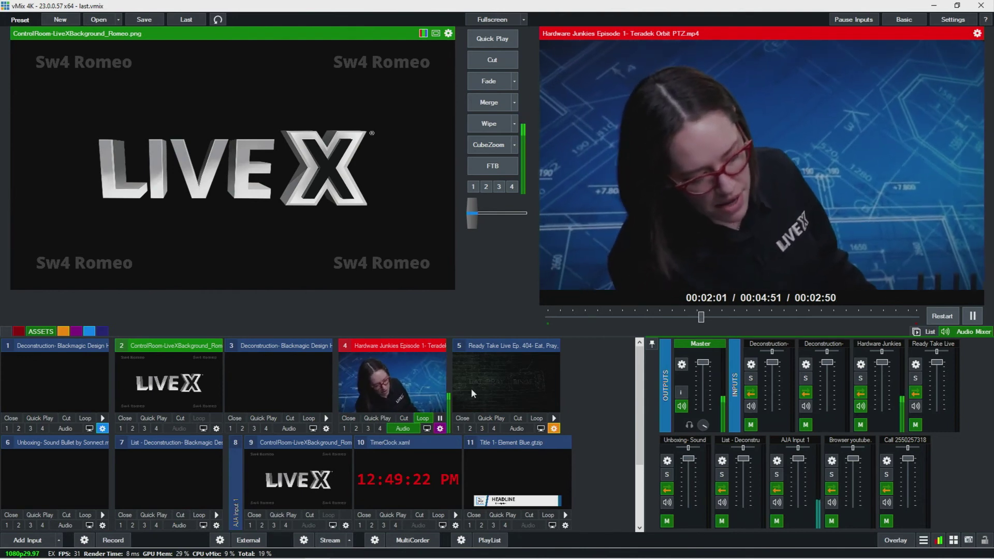
Create another virtual input of the Hardware Junkies clip, preview it as input 16, then remove it.
right_click(440, 429)
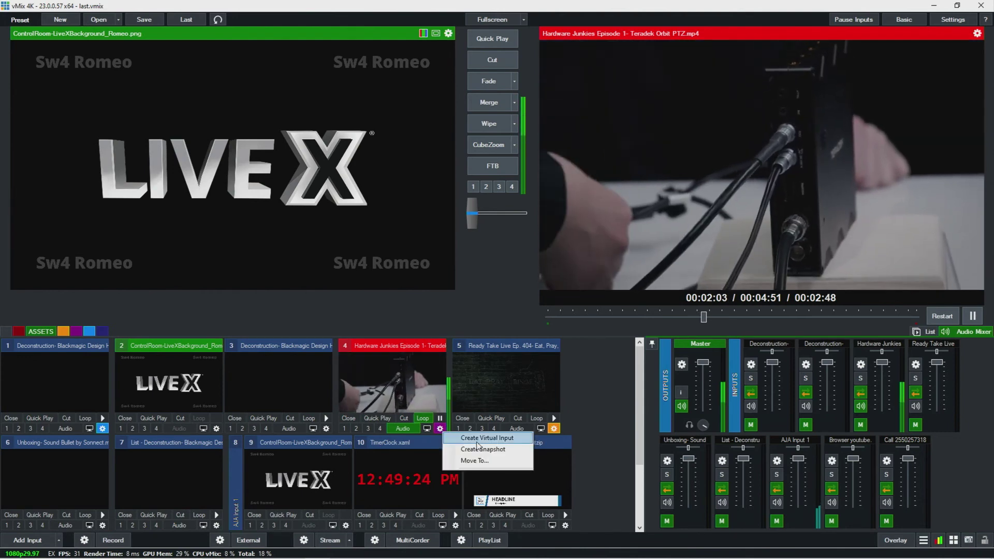
click(477, 441)
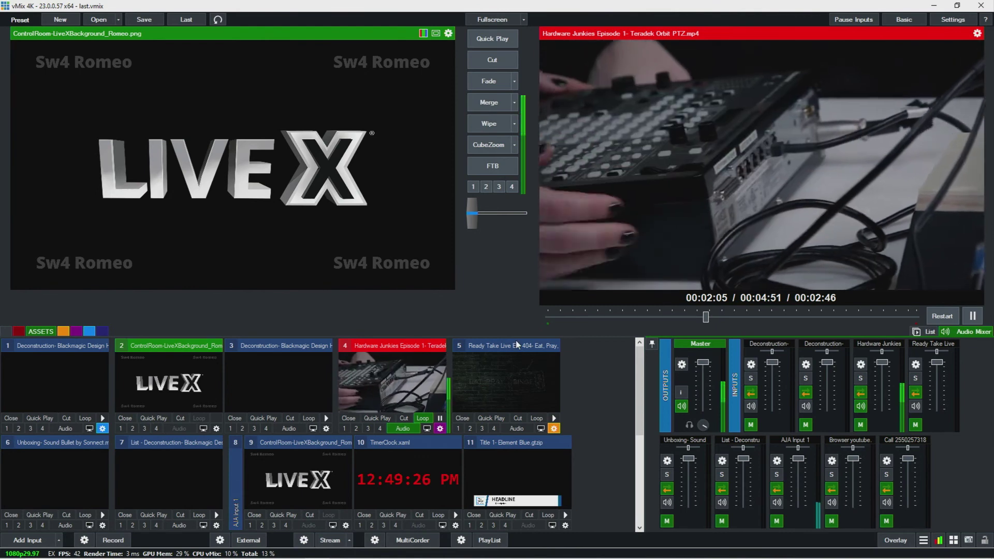
scroll(515, 340, down, 3)
click(54, 479)
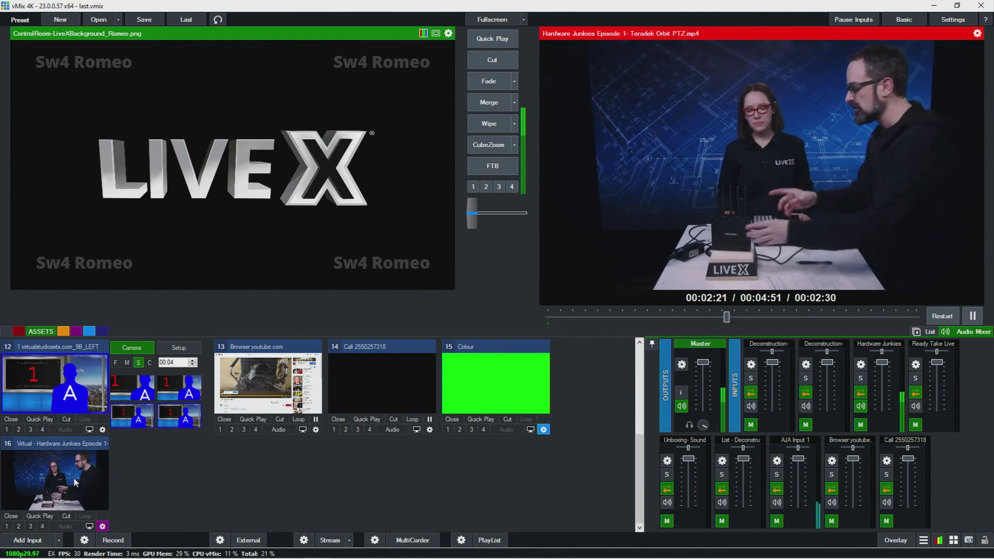
click(75, 483)
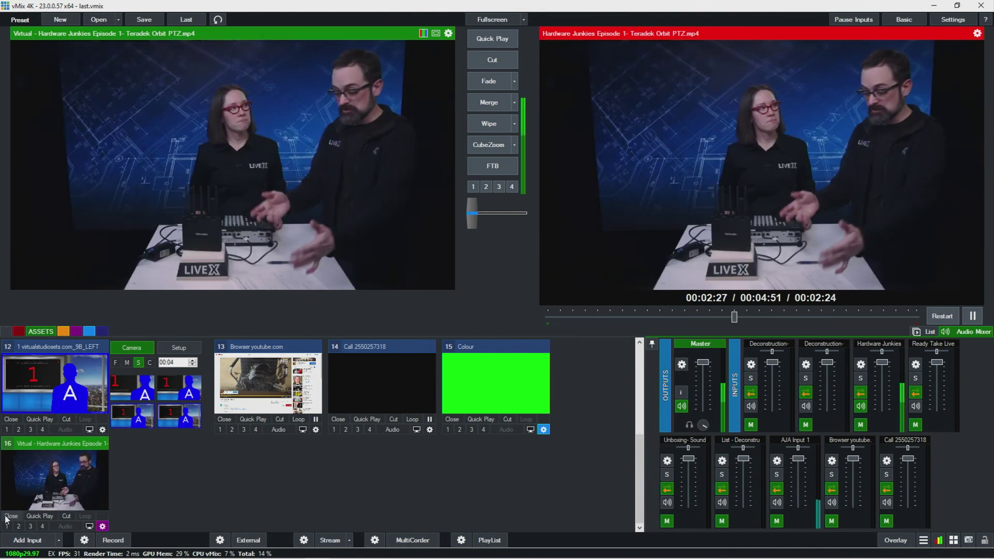
click(6, 517)
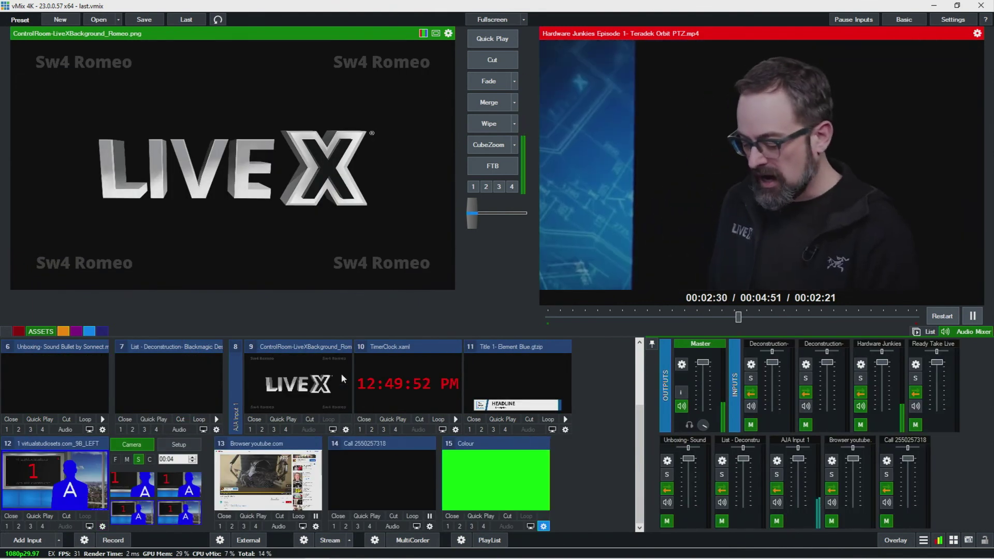
Cycle the LiveX background, headline title and browser input through Preview.
click(341, 374)
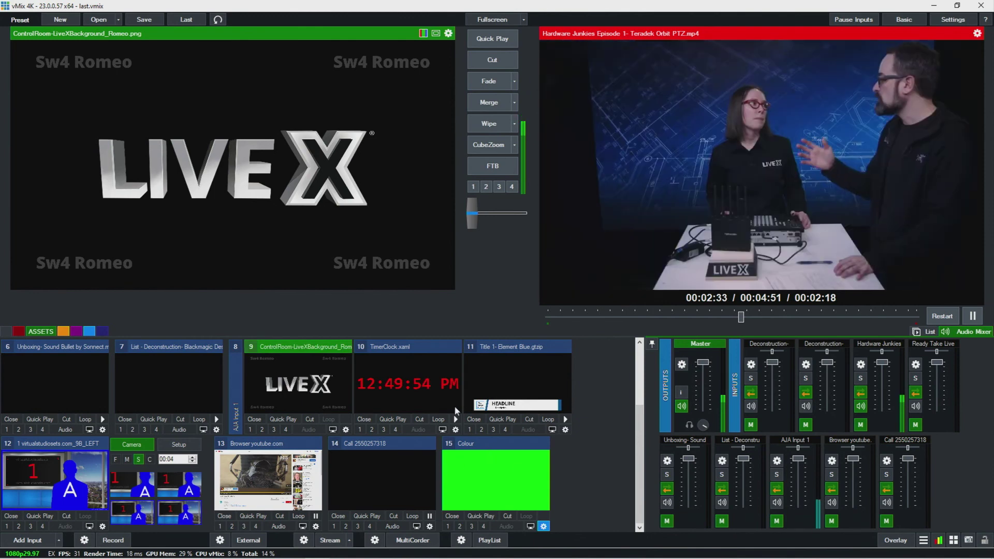
click(546, 376)
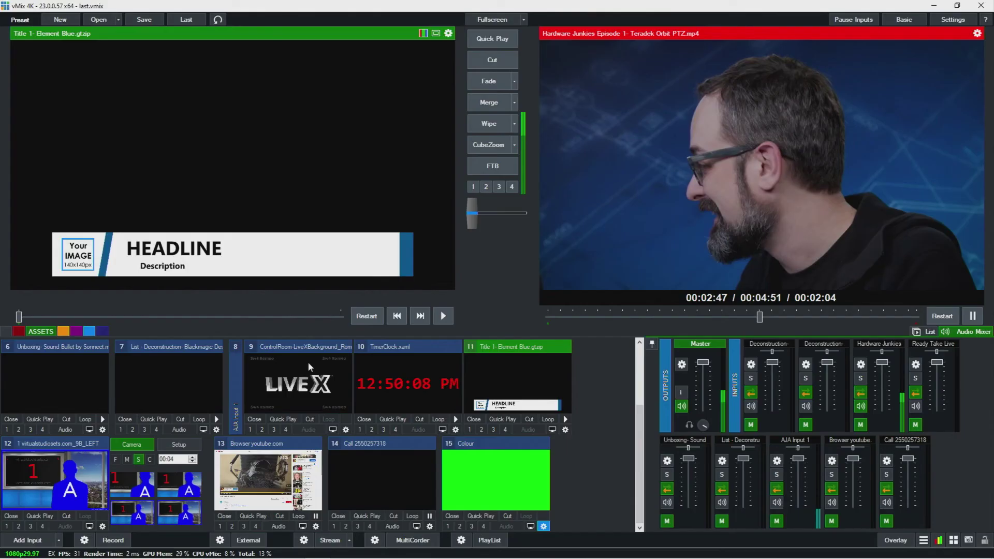
click(280, 478)
Put Hardware Junkies Episode 1 (input 4) in Preview and show its Input Settings General page.
click(405, 458)
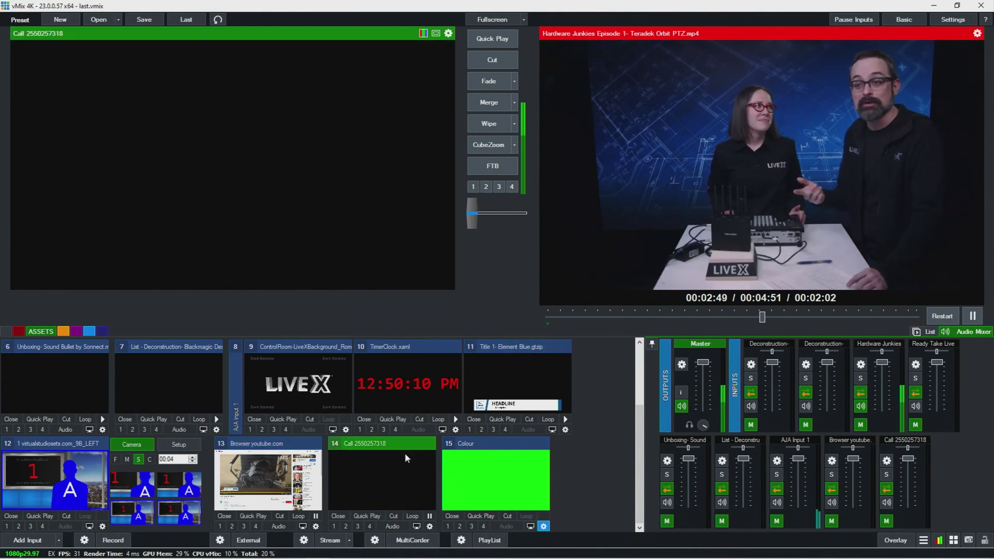
scroll(394, 374, up, 2)
click(396, 384)
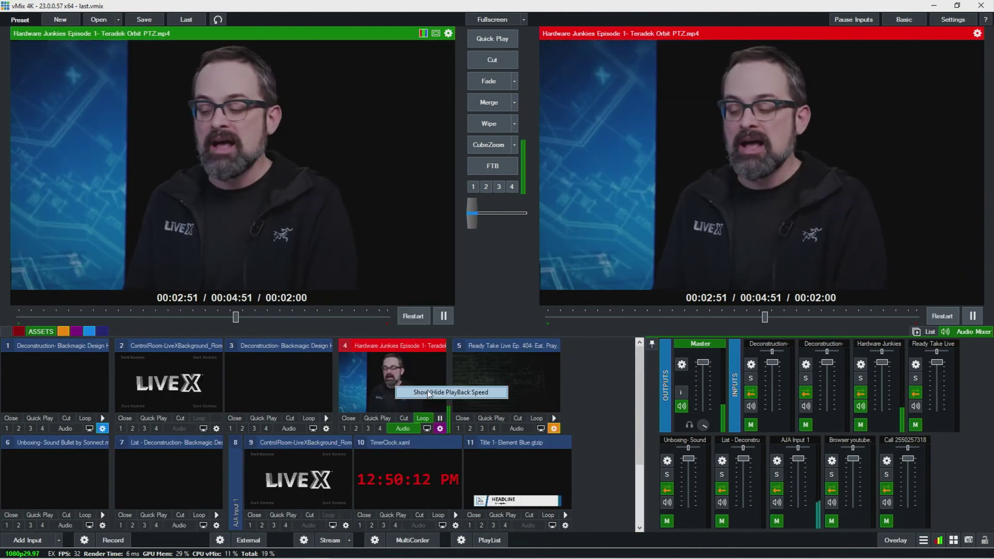
click(440, 429)
click(111, 150)
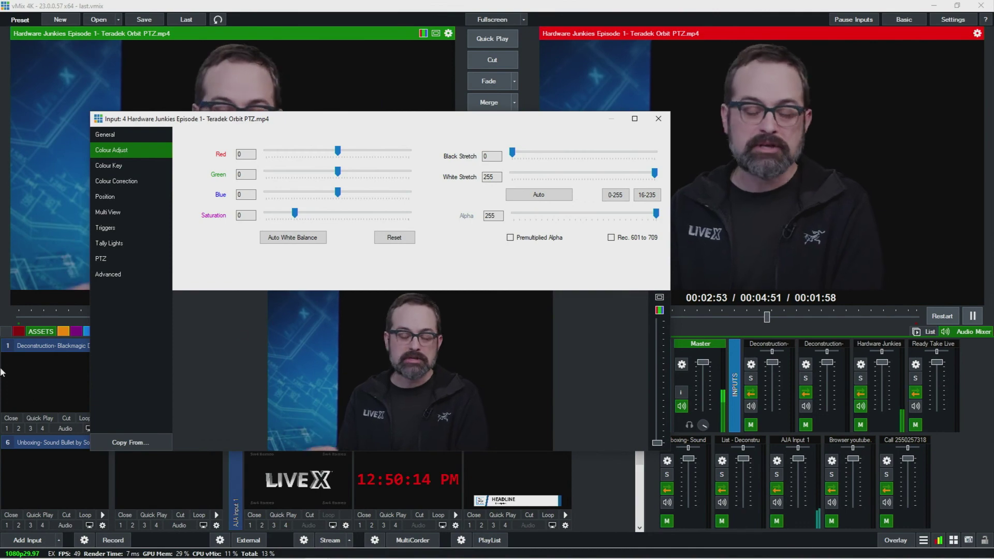
click(105, 135)
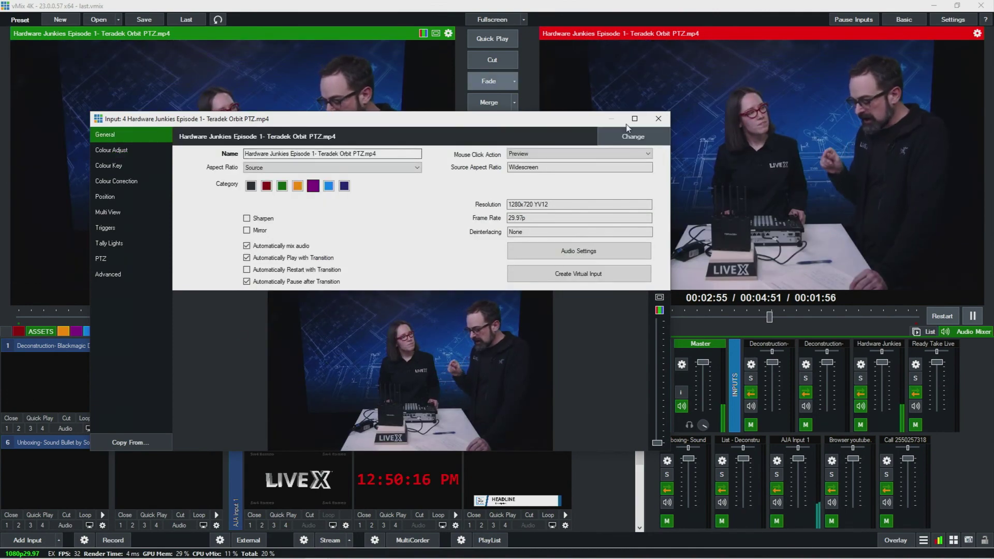